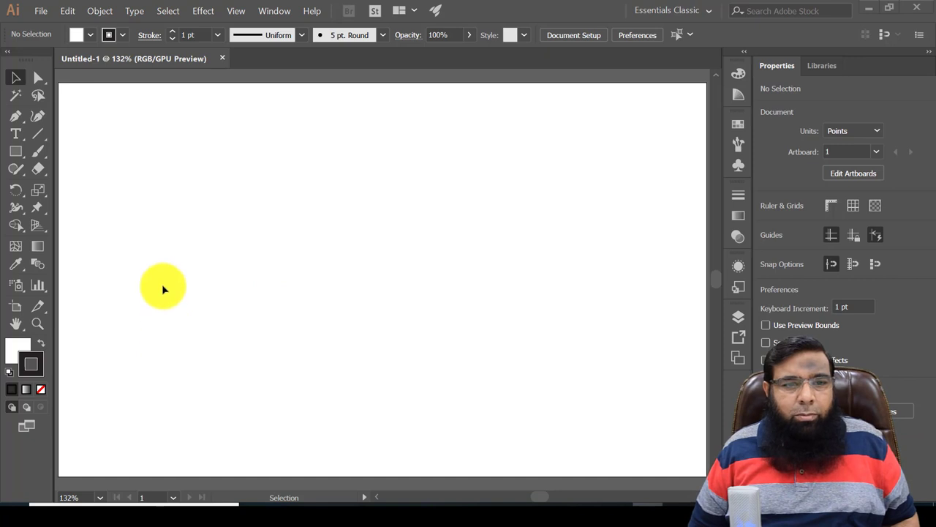
# Step: Draw a thin band about 59 pt wide and Alt-drag a copy of it below
pyautogui.click(16, 150)
pyautogui.moveTo(152, 118); pyautogui.dragTo(168, 133)
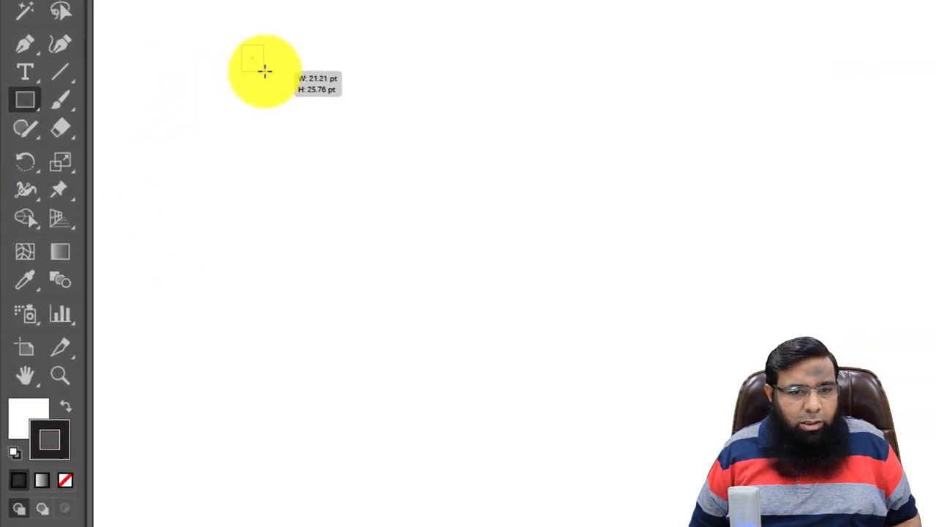
pyautogui.moveTo(265, 71); pyautogui.dragTo(351, 60)
pyautogui.click(29, 3)
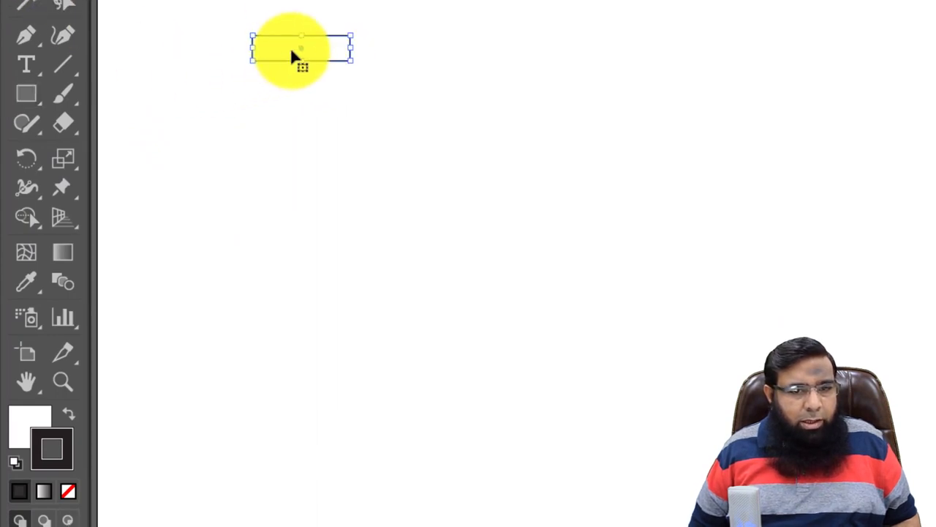
pyautogui.moveTo(300, 48); pyautogui.dragTo(300, 128)
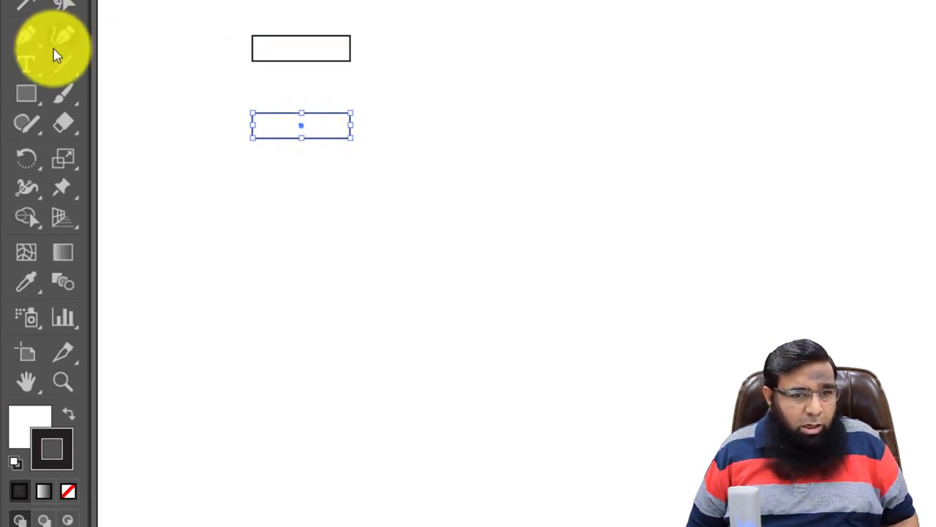
# Step: Draw the cap block between the two bands and a tall body rectangle below
pyautogui.click(30, 93)
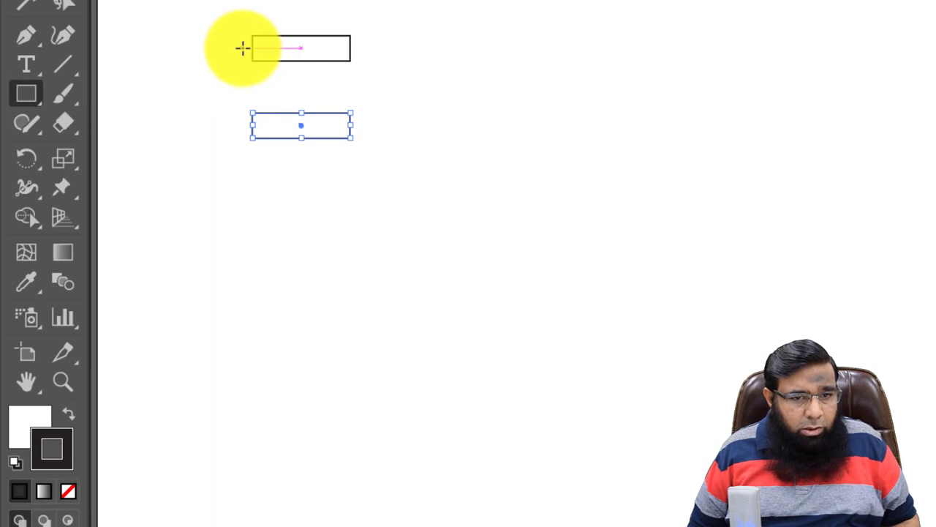
pyautogui.moveTo(243, 49)
pyautogui.mouseDown()
pyautogui.moveTo(278, 94)
pyautogui.moveTo(356, 121)
pyautogui.mouseUp()
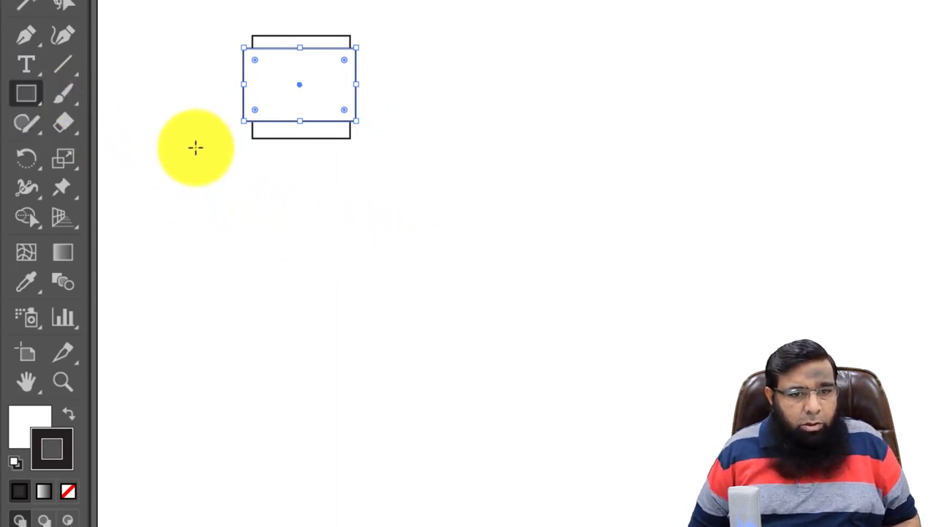
pyautogui.moveTo(196, 139)
pyautogui.mouseDown()
pyautogui.moveTo(344, 298)
pyautogui.moveTo(404, 454)
pyautogui.moveTo(415, 512)
pyautogui.mouseUp()
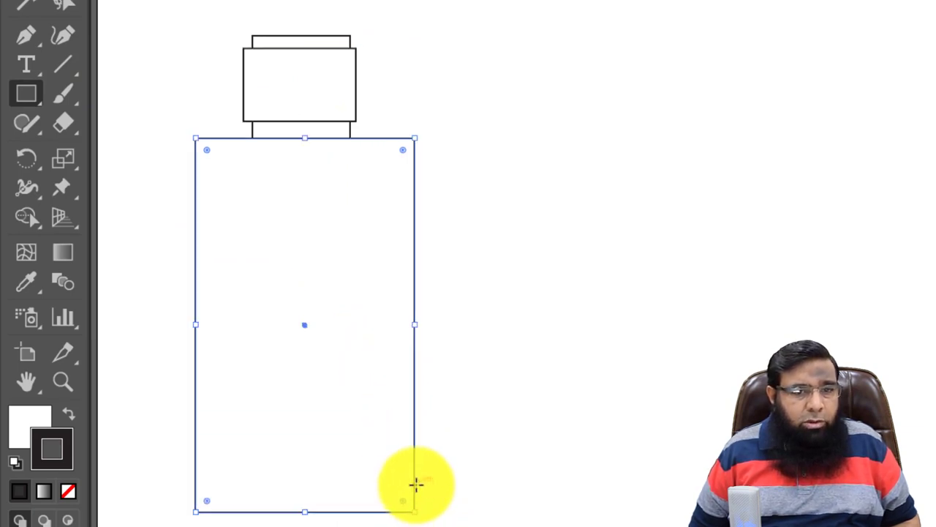
# Step: Round the body's two top corners into shoulders with the live-corner widget
pyautogui.click(61, 5)
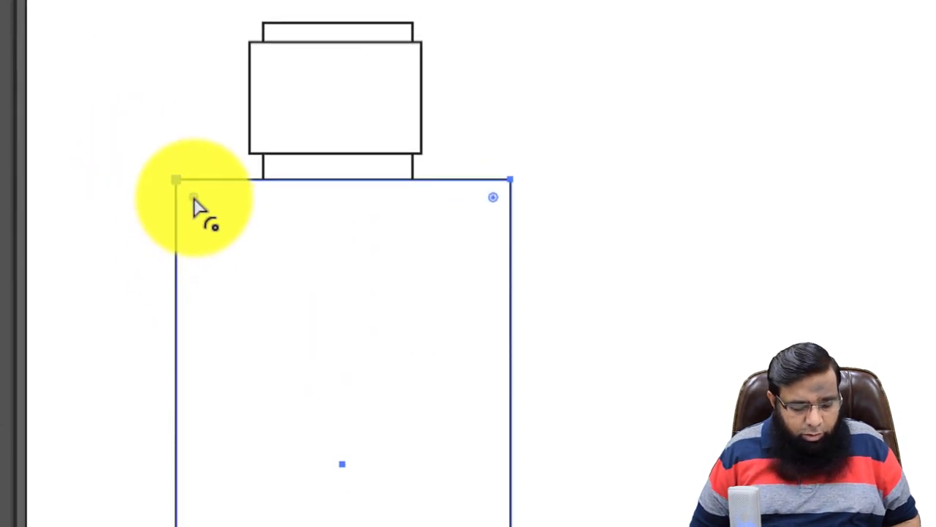
pyautogui.keyDown('shift'); pyautogui.click(192, 200); pyautogui.keyUp('shift')
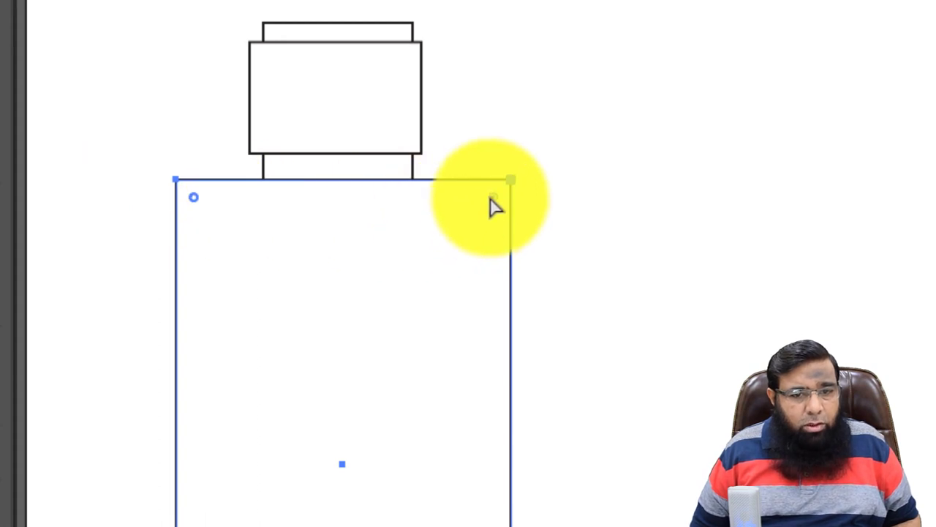
pyautogui.moveTo(493, 203); pyautogui.dragTo(390, 276)
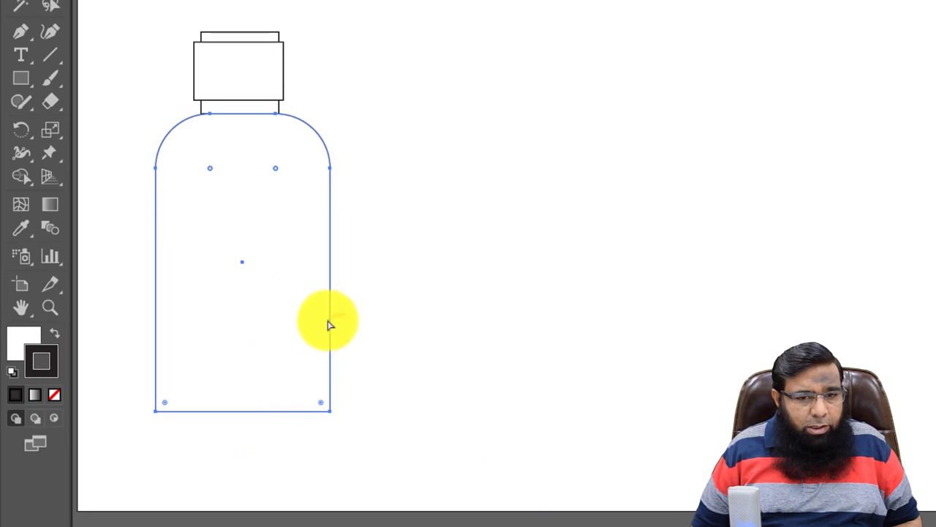
# Step: Draw a wide base strip under the bottle with 11.77 pt rounded corners
pyautogui.click(22, 79)
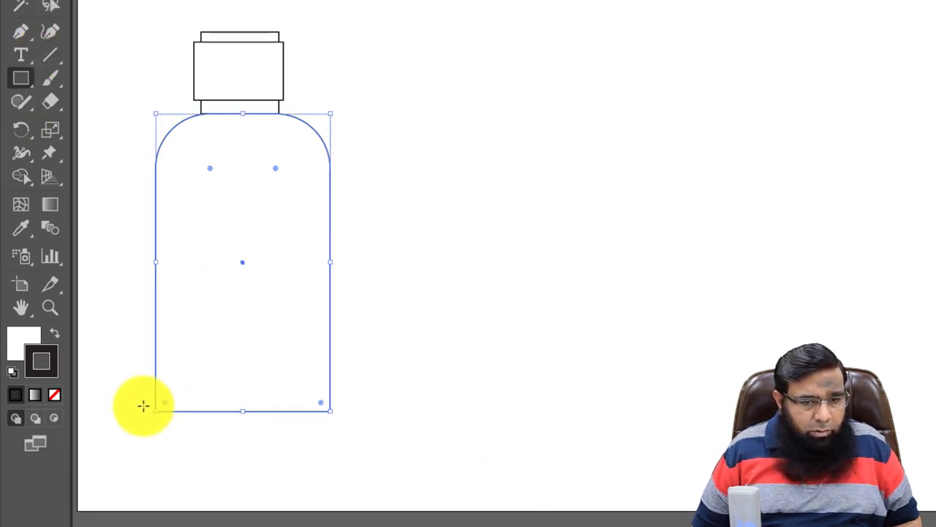
pyautogui.moveTo(144, 404); pyautogui.dragTo(341, 424)
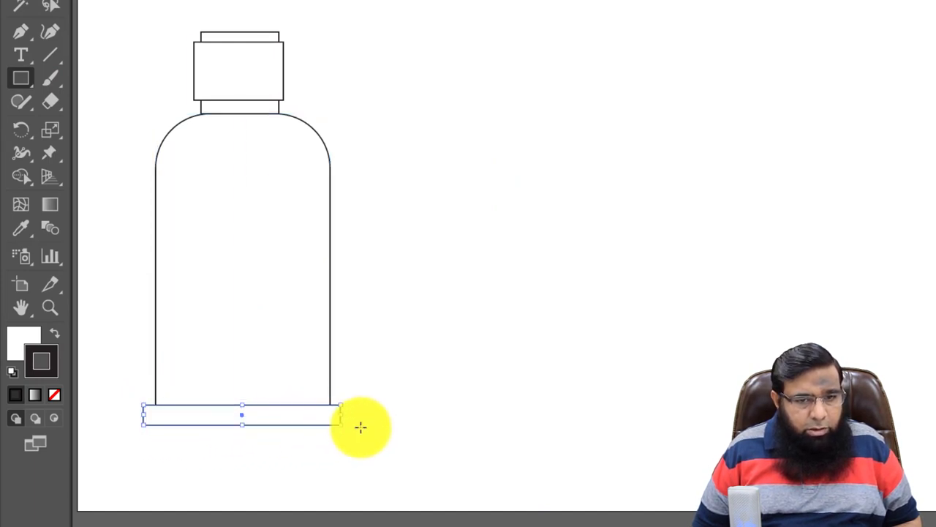
pyautogui.scroll(2, 346, 410)
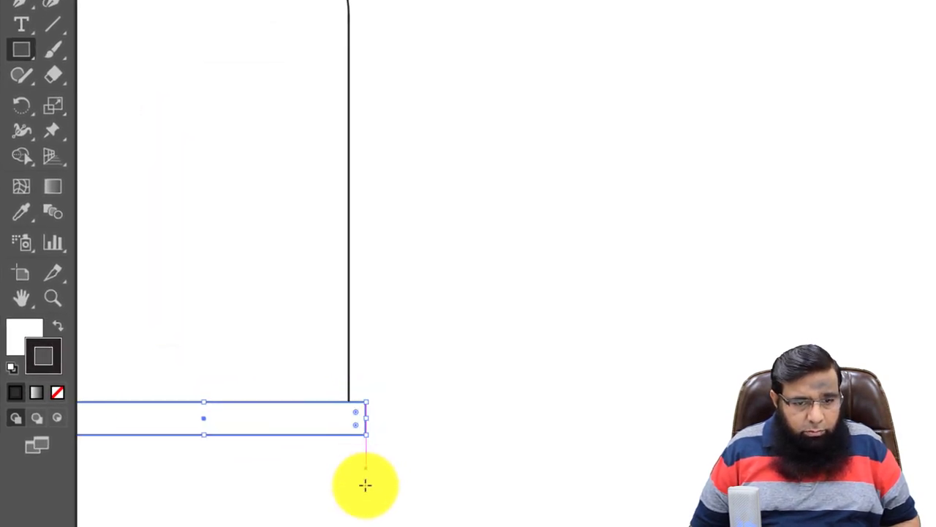
pyautogui.hscroll(-5, 541, 521)
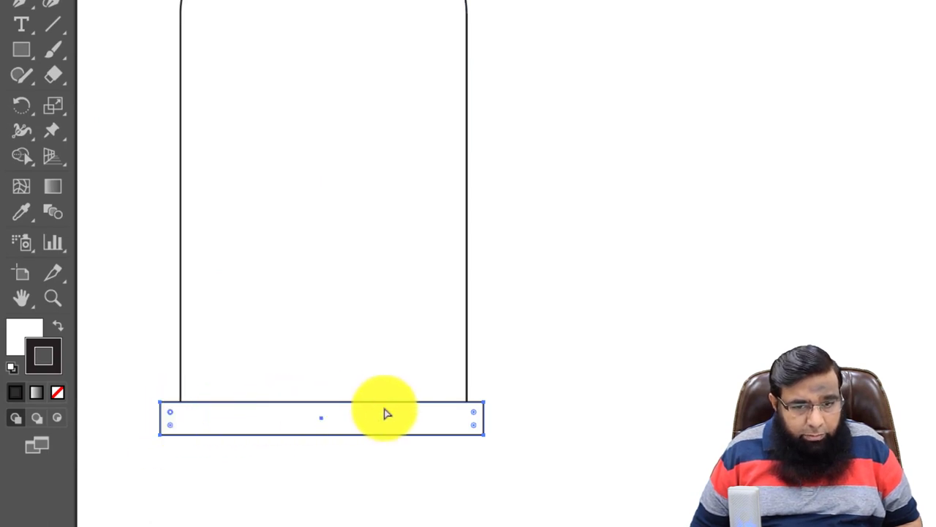
pyautogui.moveTo(474, 416); pyautogui.dragTo(466, 421)
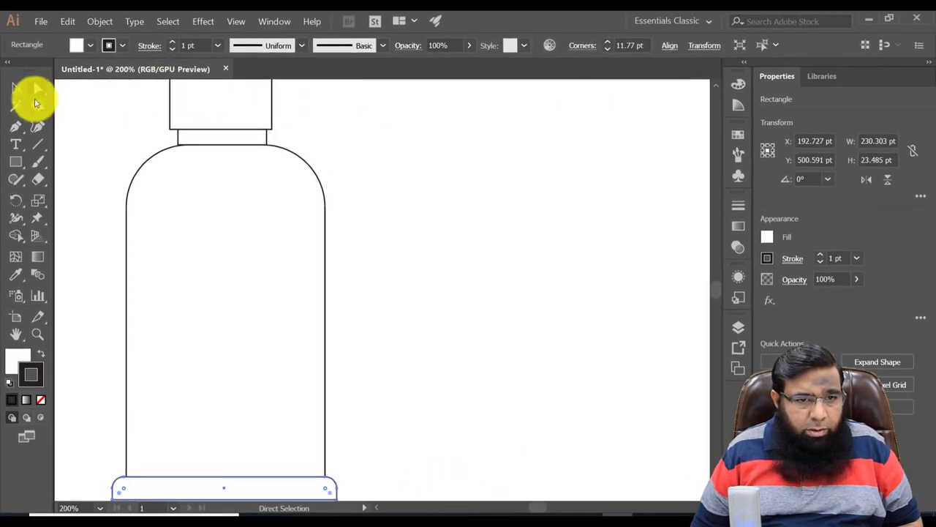
# Step: Narrow the bottle body to 196.273 pt wide by dragging its edge
pyautogui.click(16, 88)
pyautogui.click(326, 241)
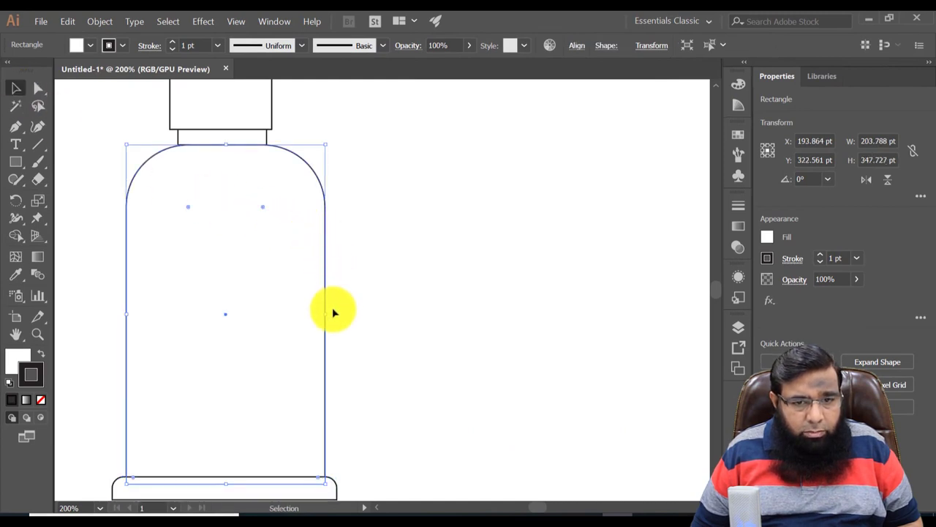
pyautogui.moveTo(327, 317); pyautogui.dragTo(322, 319)
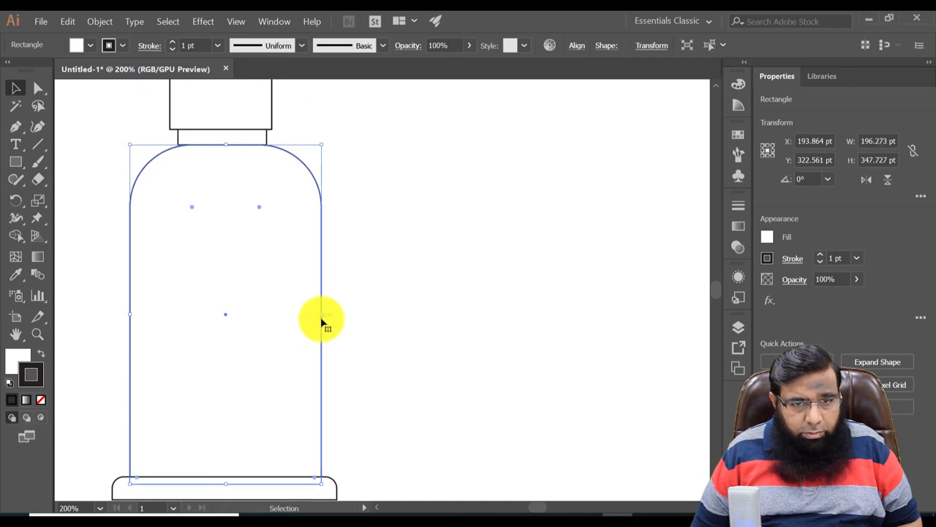
# Step: Fit the artboard, select all bottle parts and Horizontal Align Center them
pyautogui.hotkey('ctrl', '0')
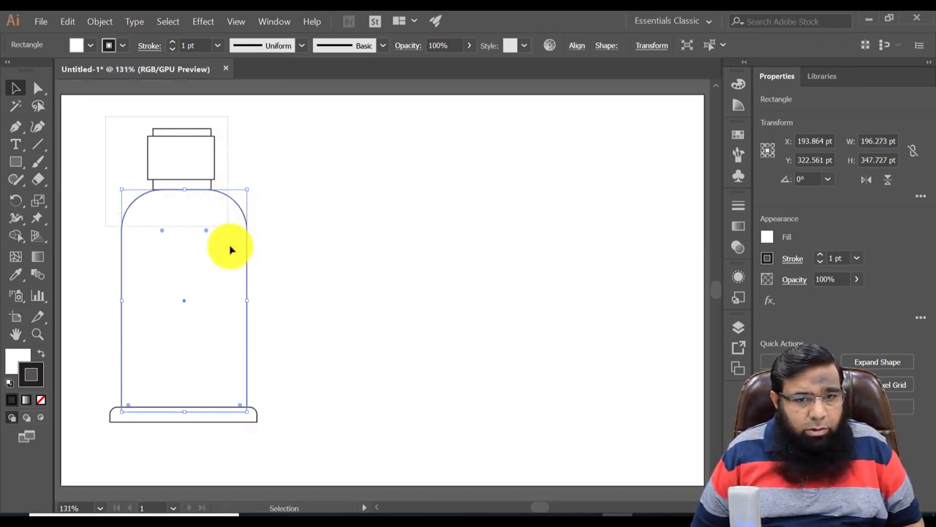
pyautogui.moveTo(106, 125); pyautogui.dragTo(278, 436)
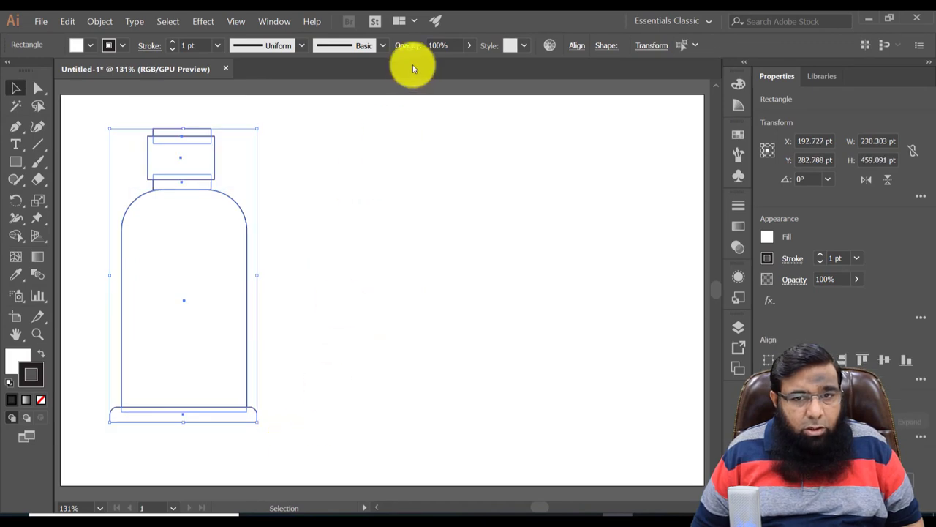
pyautogui.click(577, 46)
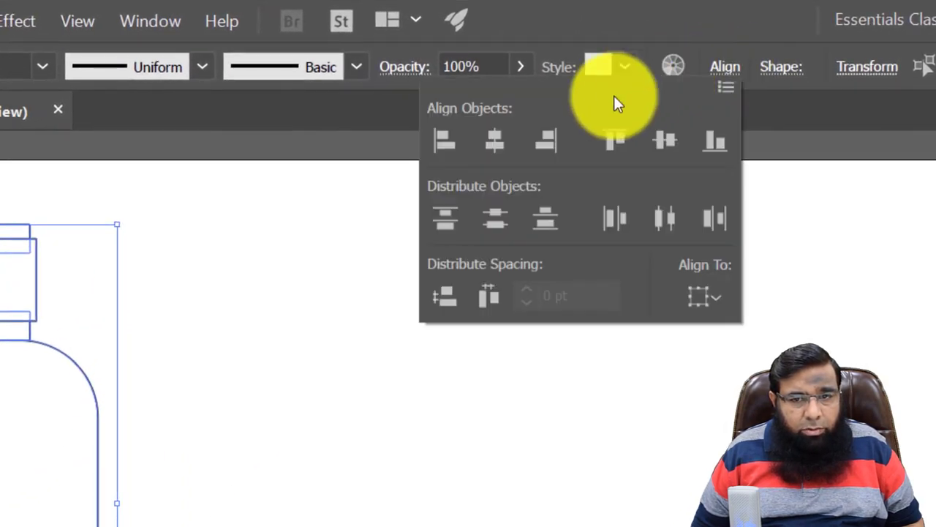
pyautogui.click(496, 141)
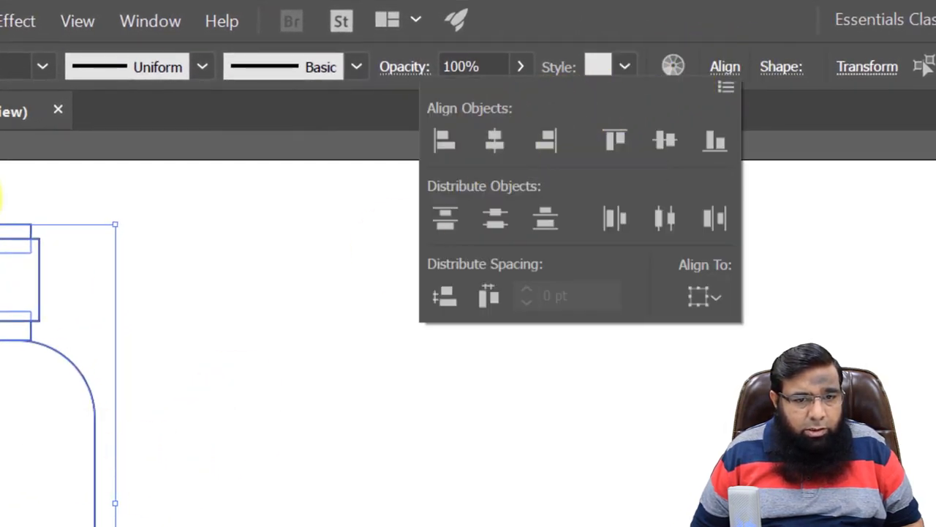
# Step: Shape Builder-merge cap, bands, body and base into one 230.3 × 459.09 pt path
pyautogui.click(23, 226)
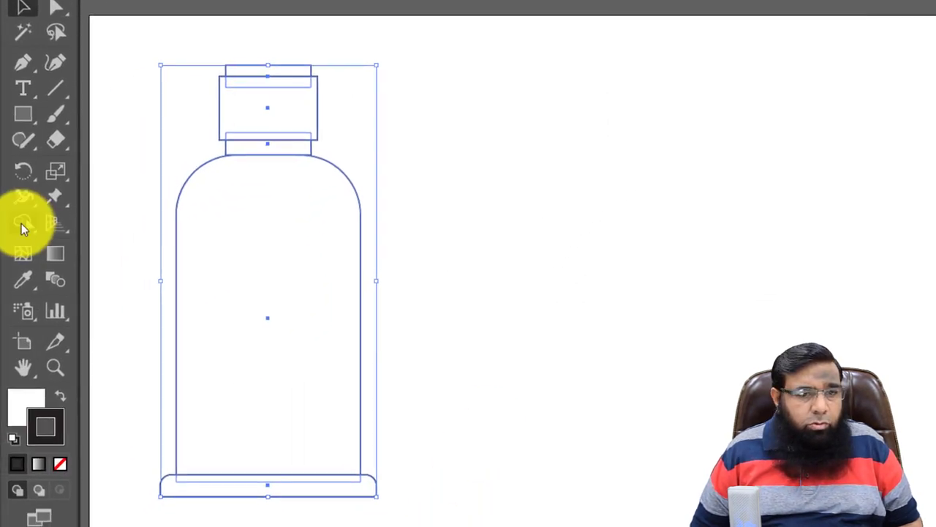
pyautogui.click(22, 223)
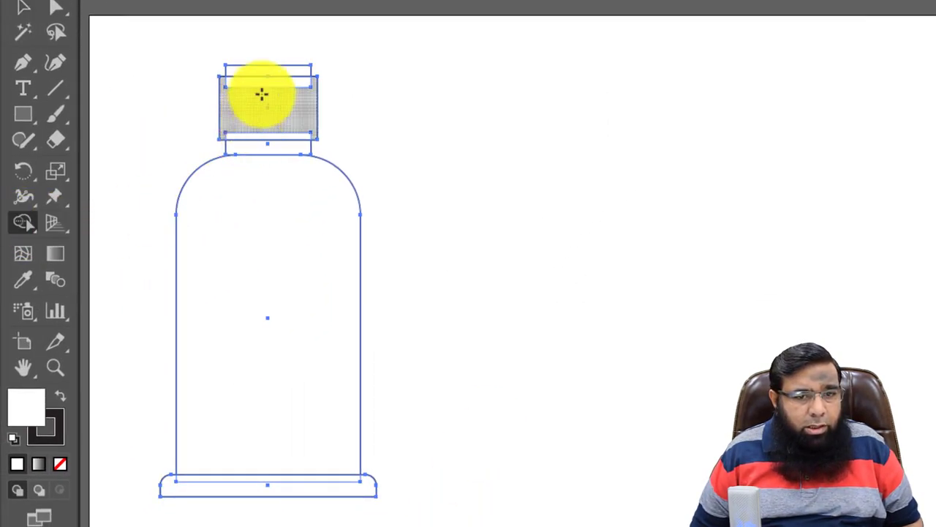
pyautogui.moveTo(258, 71); pyautogui.dragTo(253, 485)
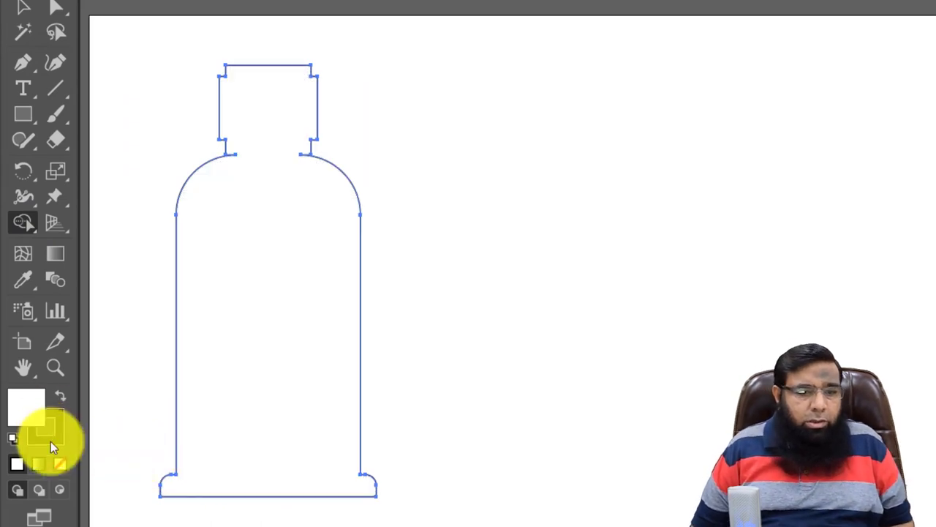
pyautogui.click(60, 464)
# Step: Remove the bottle's stroke and fill it solid dark maroon, hex 331419
pyautogui.press('v')
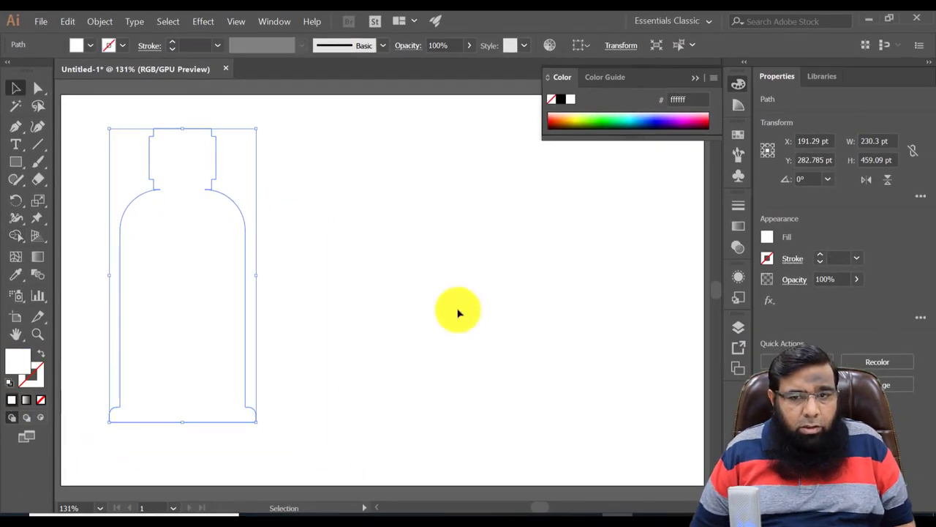
pyautogui.click(636, 116)
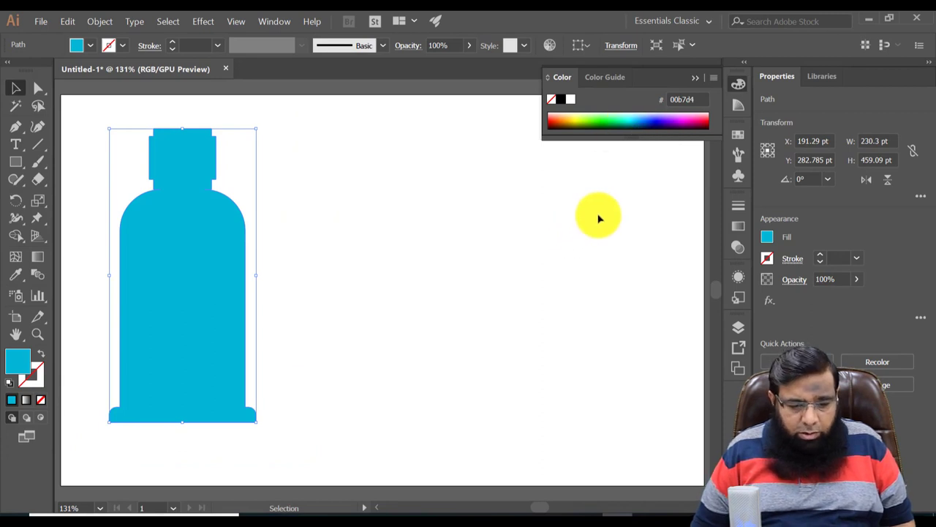
pyautogui.click(711, 120)
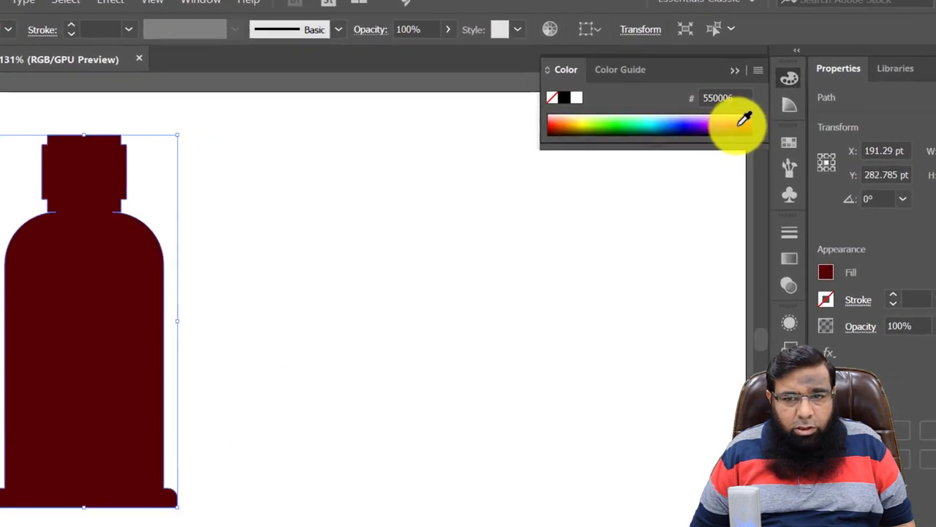
pyautogui.click(695, 98)
pyautogui.write('33141')
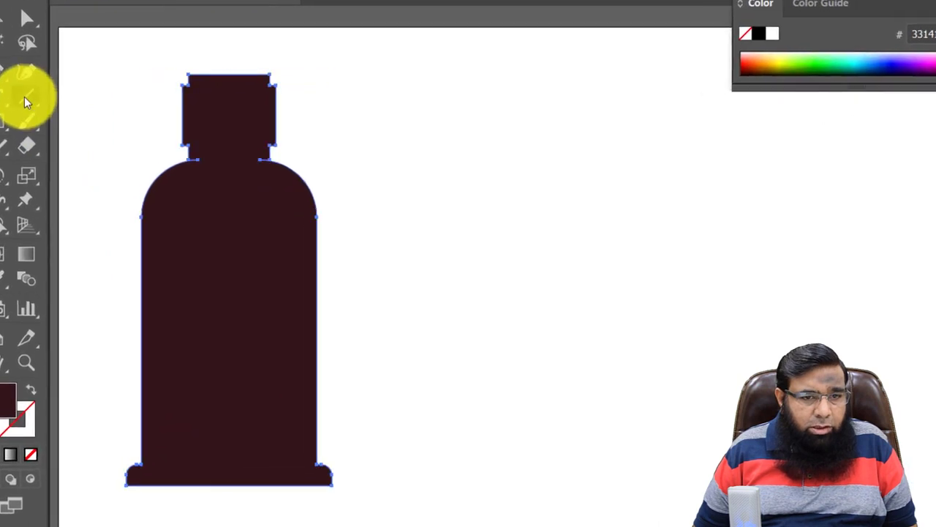
# Step: Draw a vertical centre line through the bottle and select it with the bottle
pyautogui.click(25, 95)
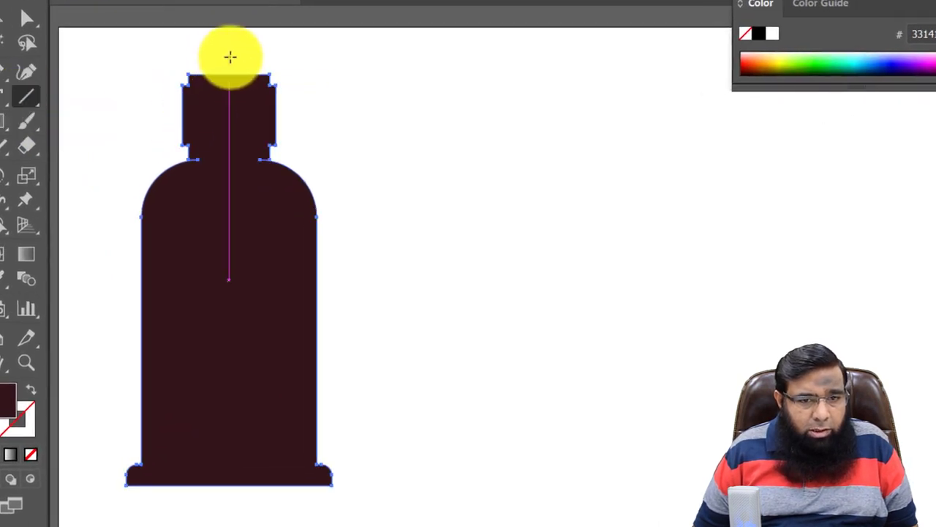
pyautogui.moveTo(229, 57); pyautogui.dragTo(229, 509)
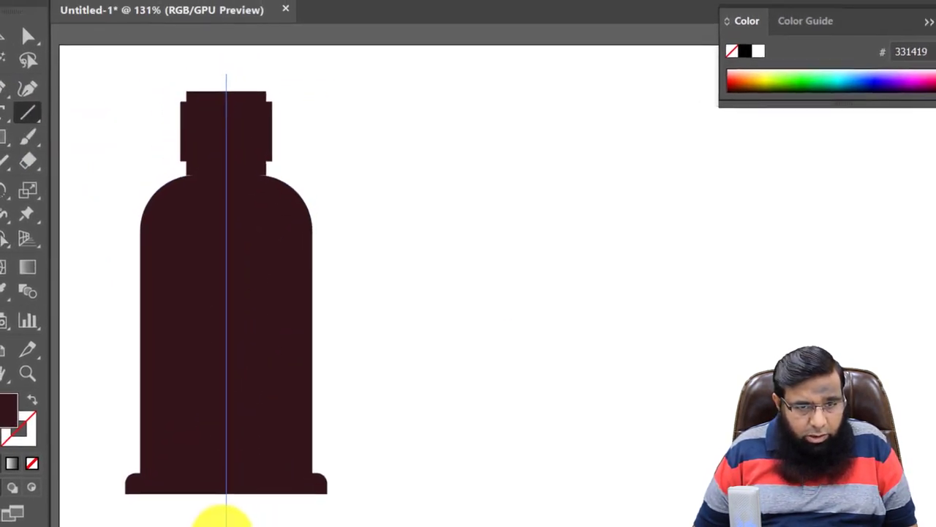
pyautogui.click(6, 98)
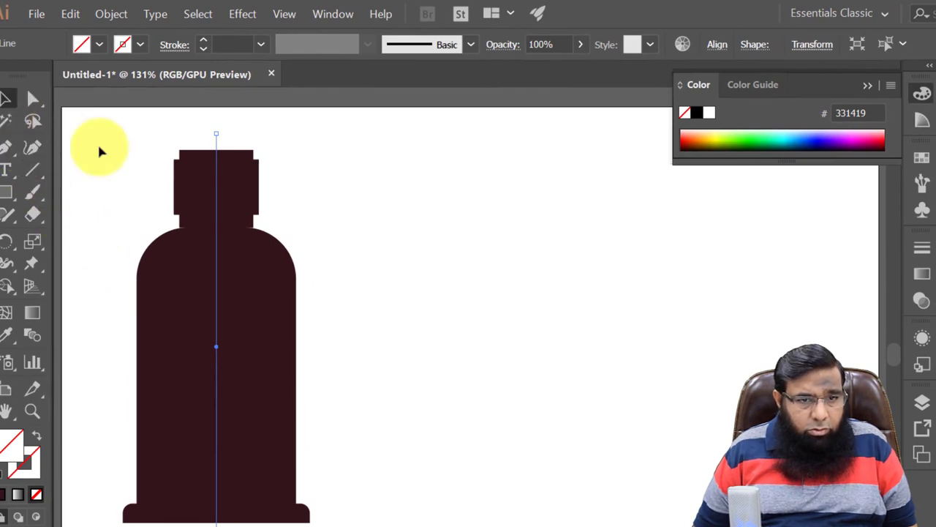
pyautogui.moveTo(146, 166); pyautogui.dragTo(298, 366)
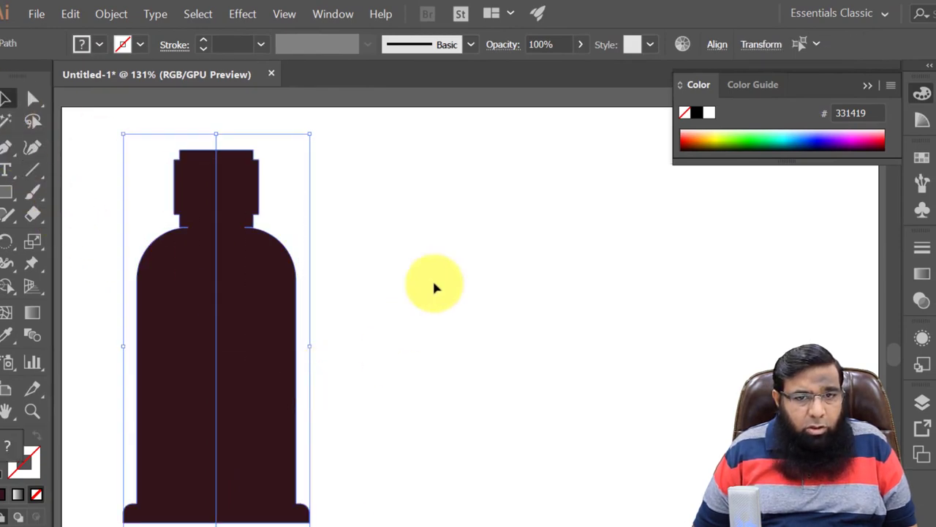
# Step: Divide the bottle along the centre line using Pathfinder Divide
pyautogui.click(333, 14)
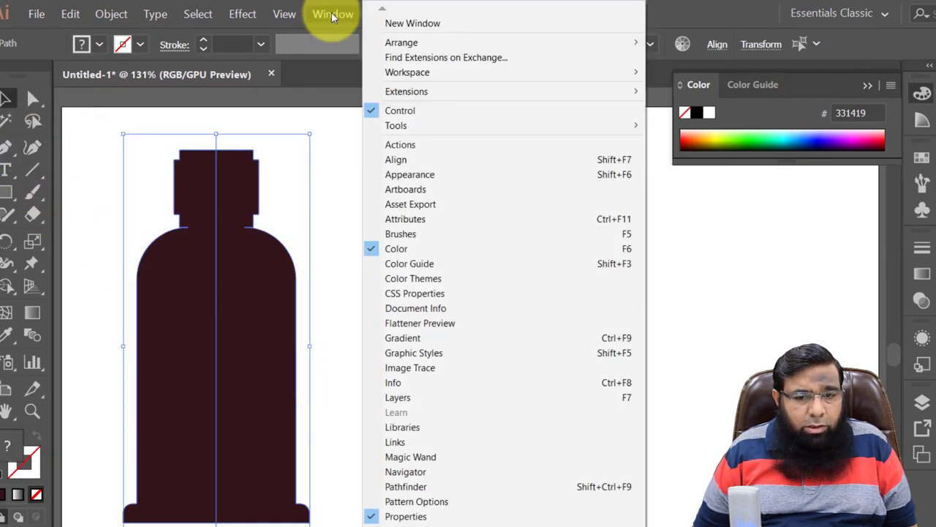
pyautogui.click(449, 488)
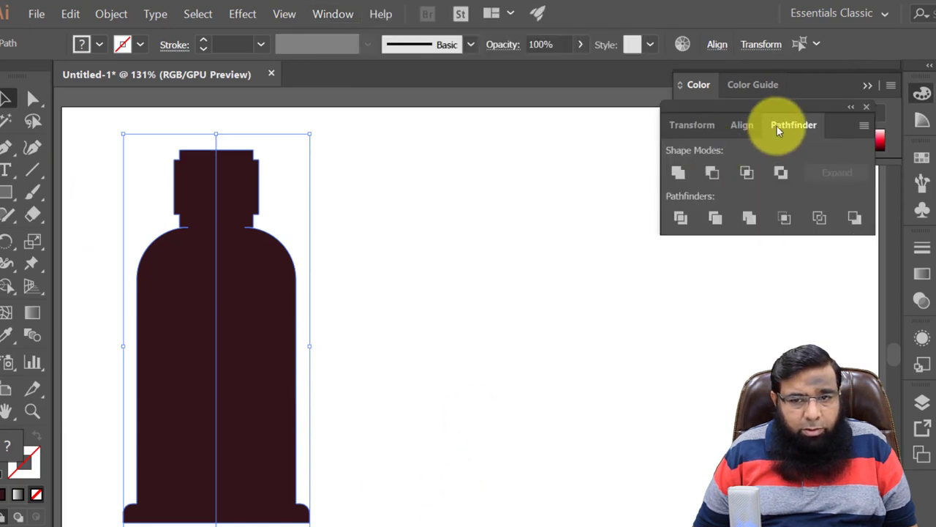
pyautogui.moveTo(791, 125)
pyautogui.mouseDown()
pyautogui.moveTo(377, 274)
pyautogui.moveTo(337, 244)
pyautogui.mouseUp()
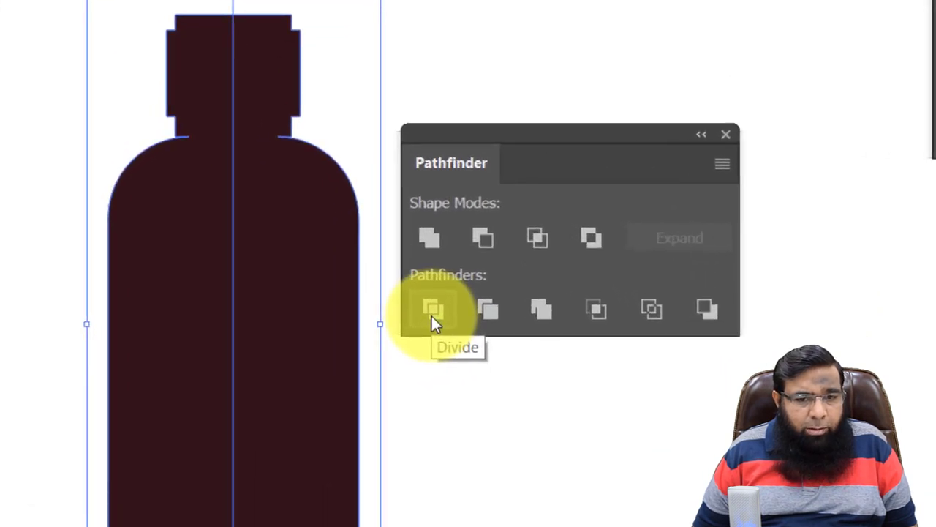
pyautogui.click(432, 316)
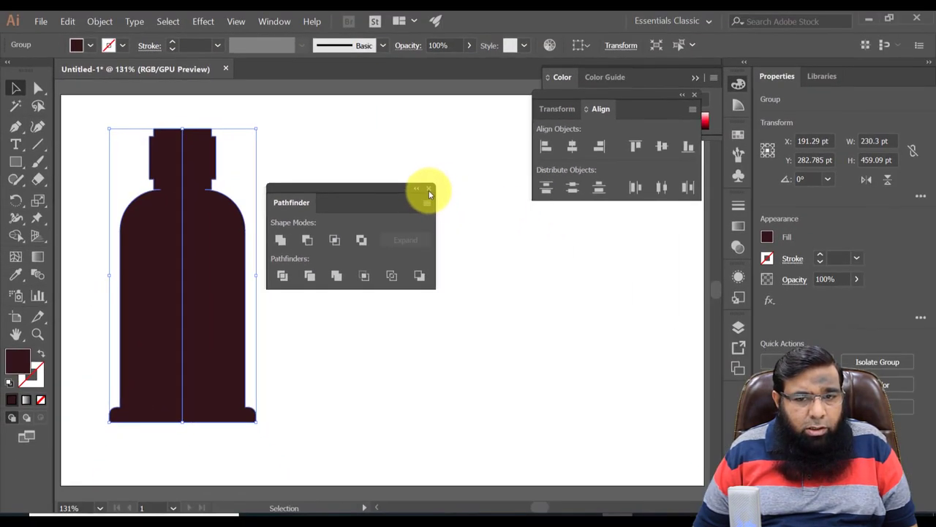
pyautogui.click(429, 190)
# Step: Ungroup the halves, delete the left half, and select the remaining half-profile
pyautogui.click(275, 185)
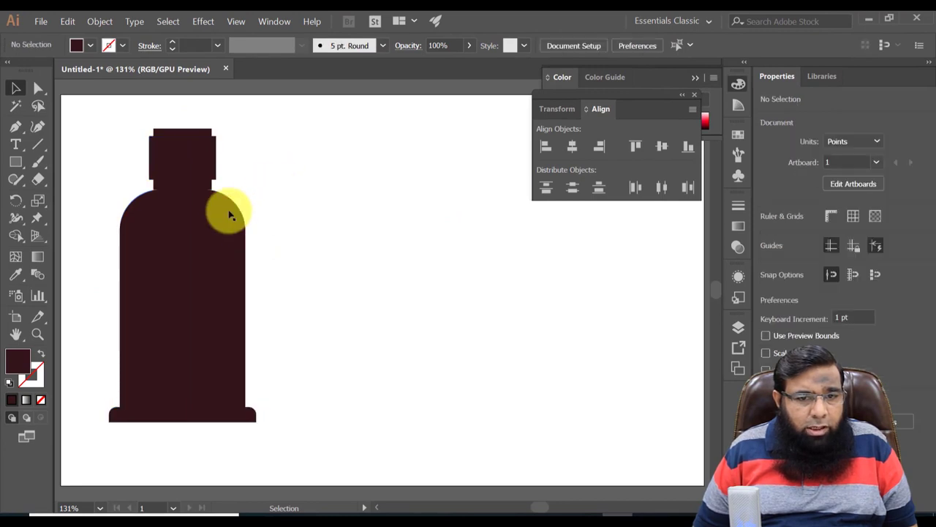
pyautogui.click(221, 210)
pyautogui.rightClick(221, 221)
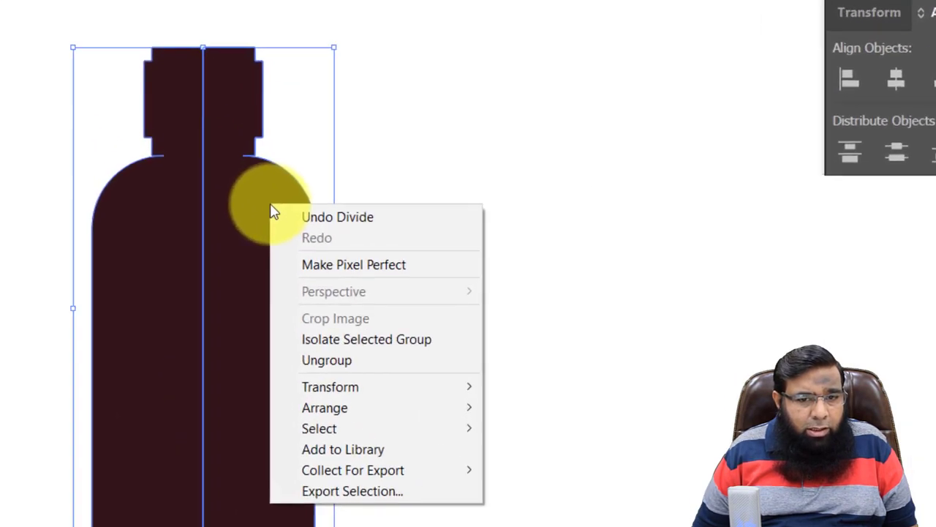
pyautogui.click(333, 377)
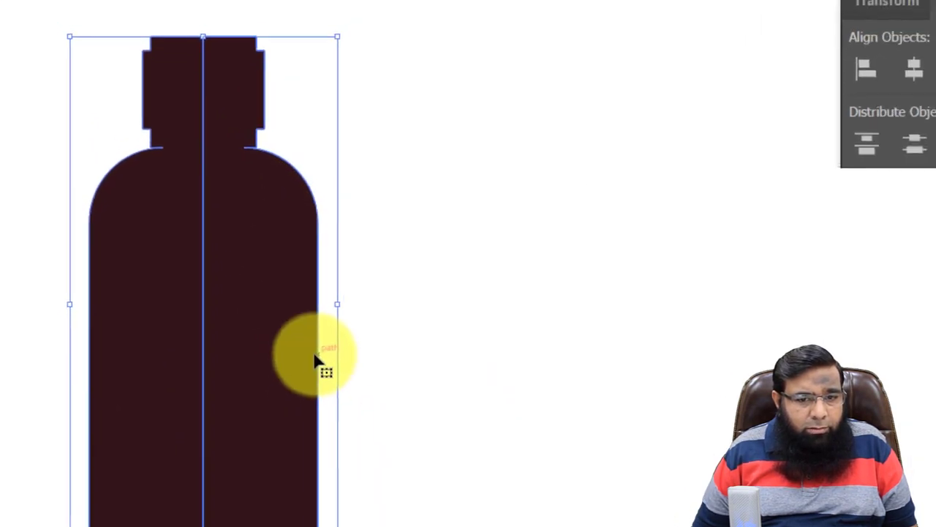
pyautogui.click(353, 265)
pyautogui.click(183, 289)
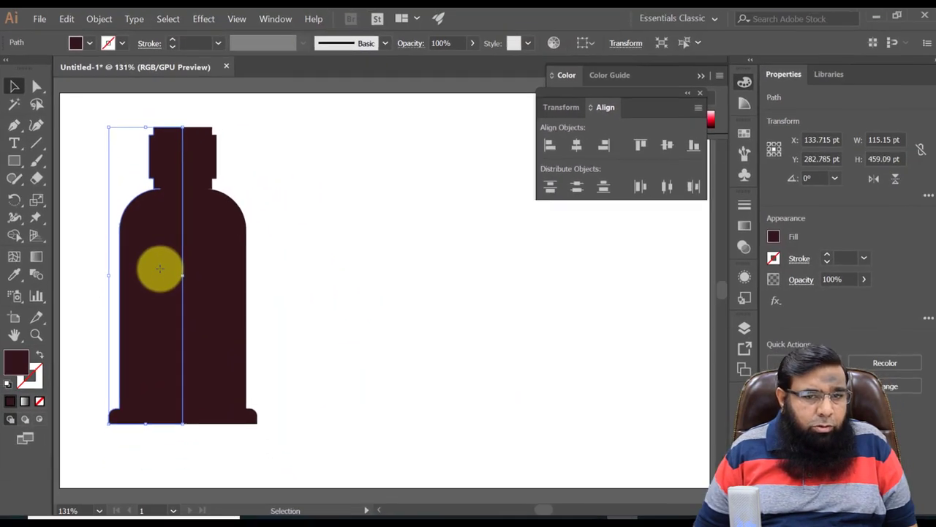
pyautogui.press('Delete')
pyautogui.click(160, 268)
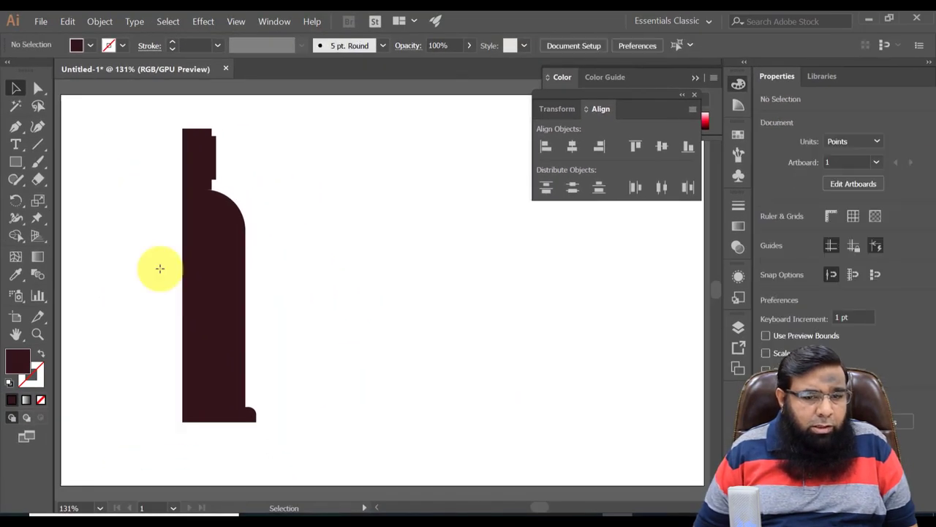
pyautogui.click(205, 262)
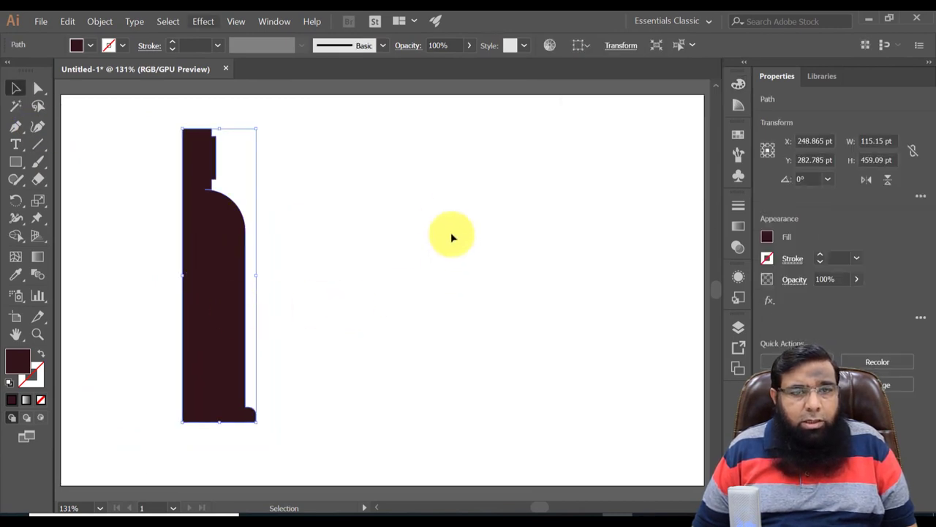
# Step: Apply Effect > 3D > Revolve to the half profile with More Options and Preview on
pyautogui.click(204, 22)
pyautogui.moveTo(322, 61)
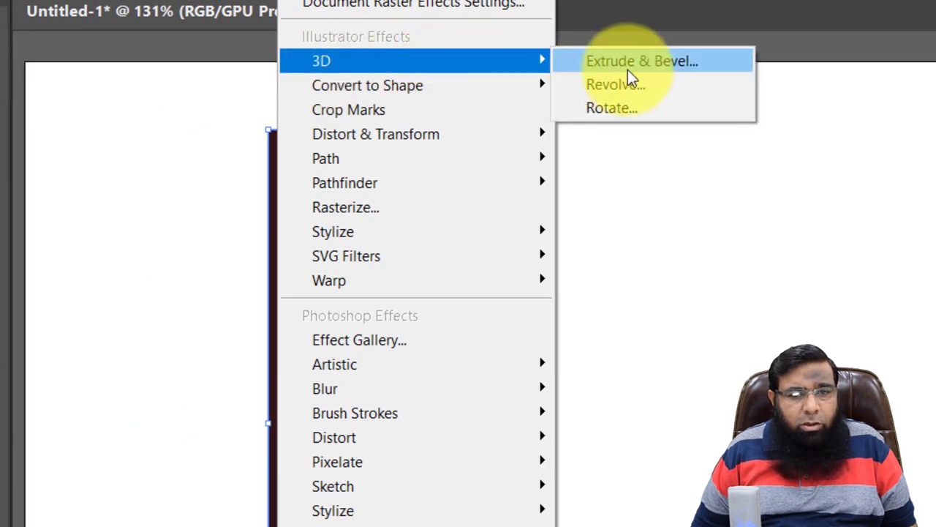
pyautogui.click(652, 84)
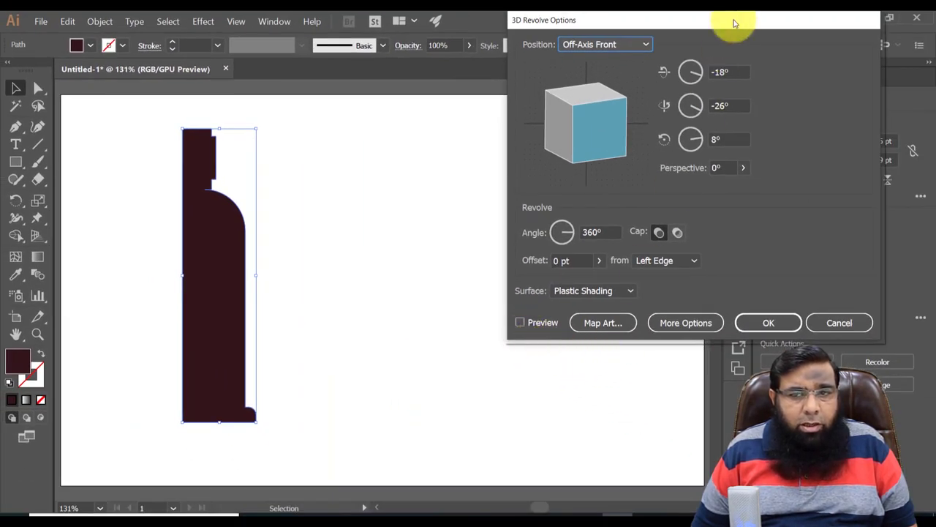
pyautogui.click(685, 323)
pyautogui.moveTo(677, 31); pyautogui.dragTo(455, 31)
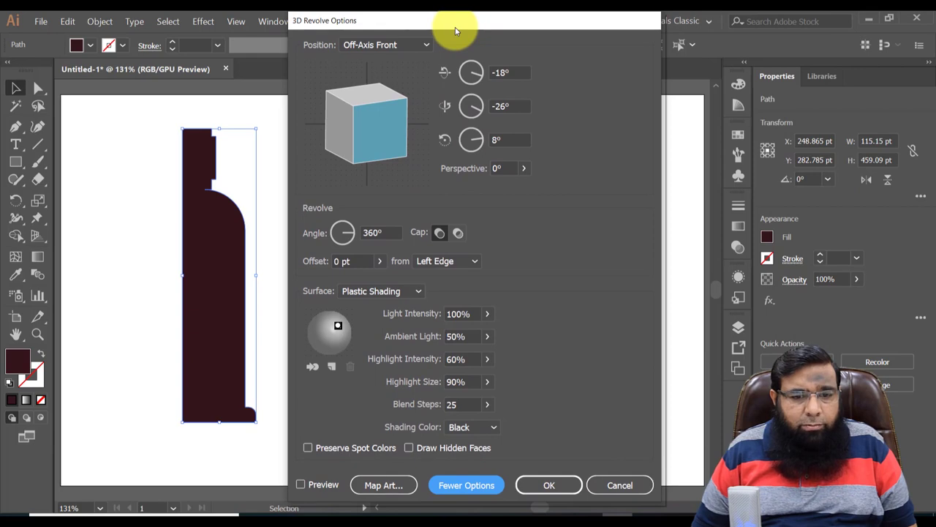
pyautogui.click(301, 484)
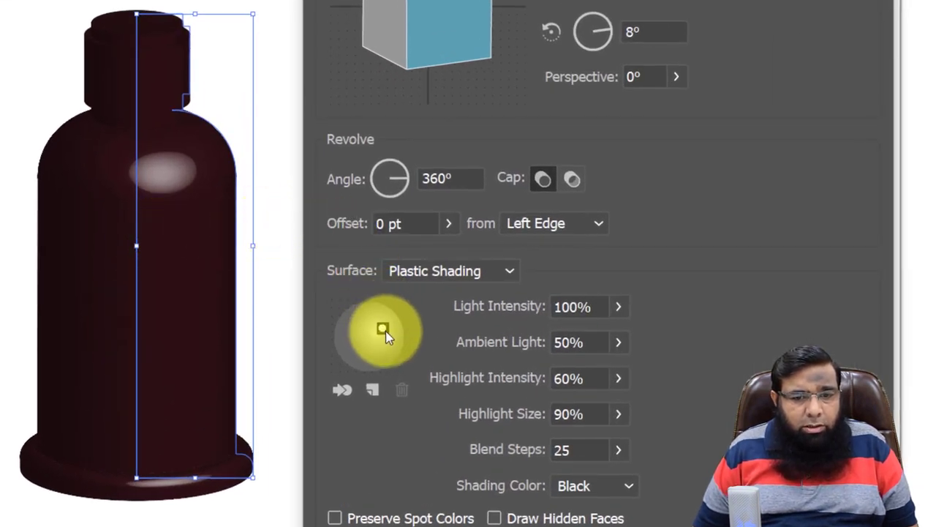
# Step: Reposition the light, add a second light, raise Blend Steps, and confirm the revolve
pyautogui.moveTo(385, 330); pyautogui.dragTo(392, 337)
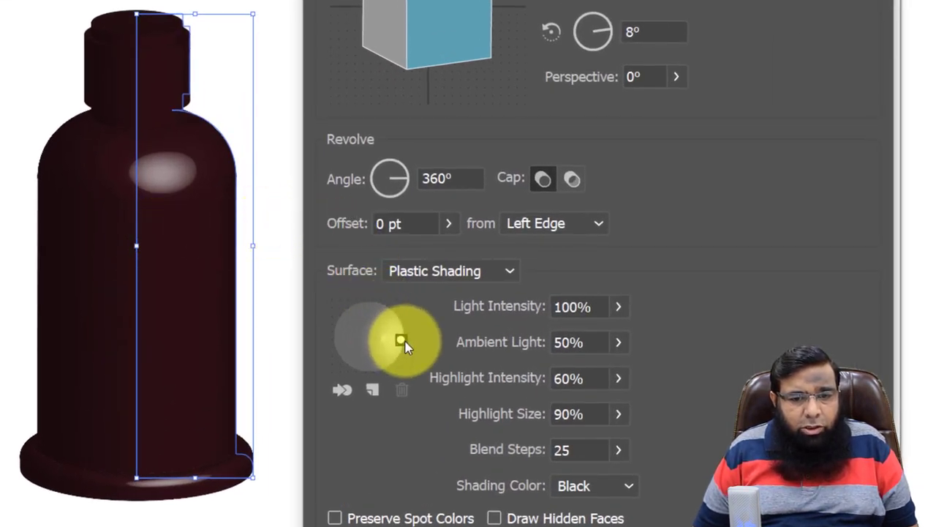
pyautogui.click(373, 389)
pyautogui.moveTo(364, 337); pyautogui.dragTo(334, 346)
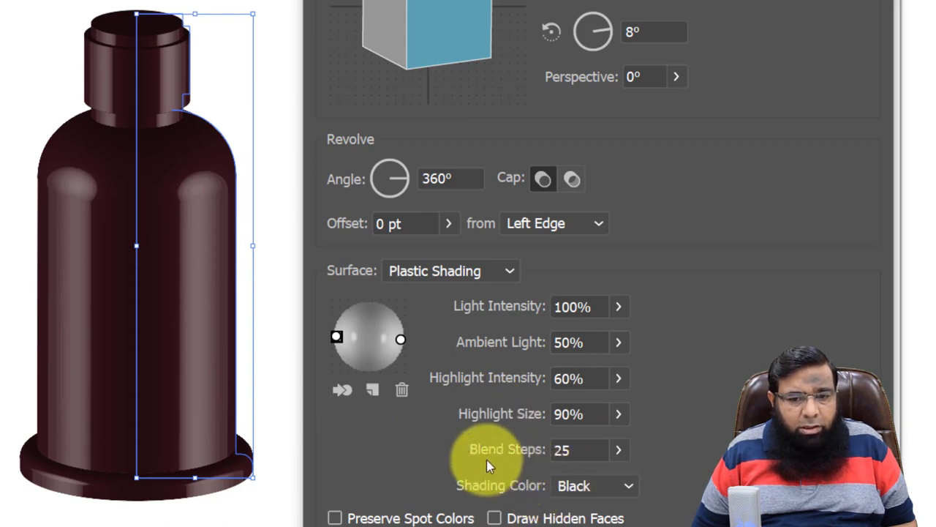
pyautogui.click(619, 449)
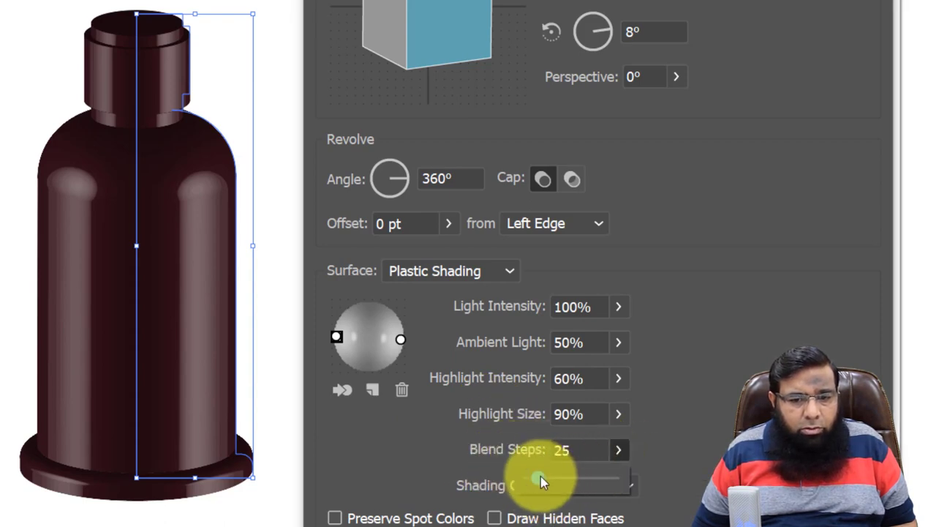
pyautogui.moveTo(541, 476)
pyautogui.mouseDown()
pyautogui.moveTo(551, 475)
pyautogui.moveTo(546, 483)
pyautogui.mouseUp()
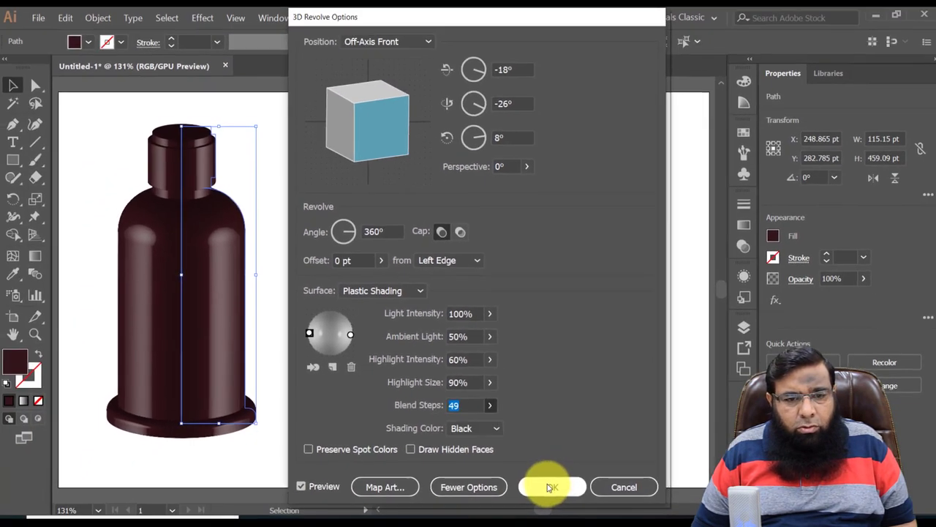
pyautogui.click(550, 487)
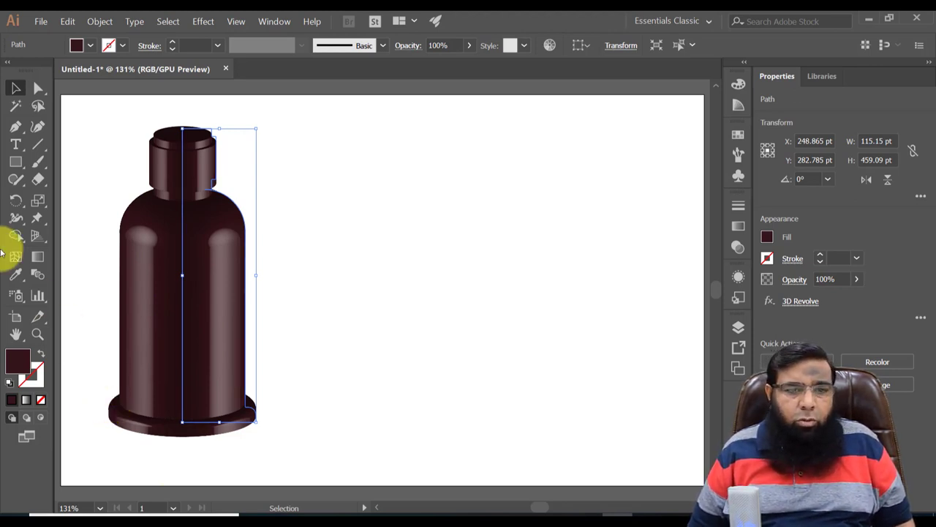
# Step: Draw a small rectangle beside the bottle neck filled yellow FFD027
pyautogui.click(16, 161)
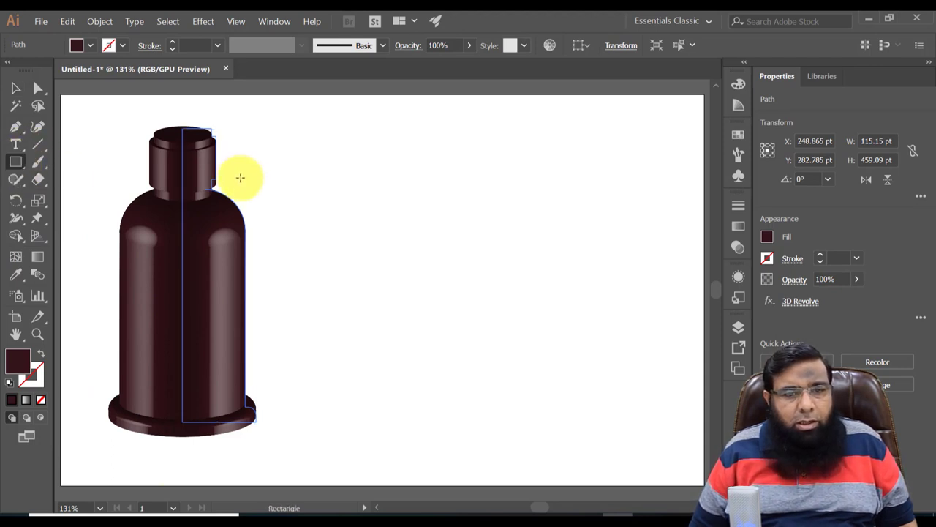
pyautogui.moveTo(255, 128); pyautogui.dragTo(337, 149)
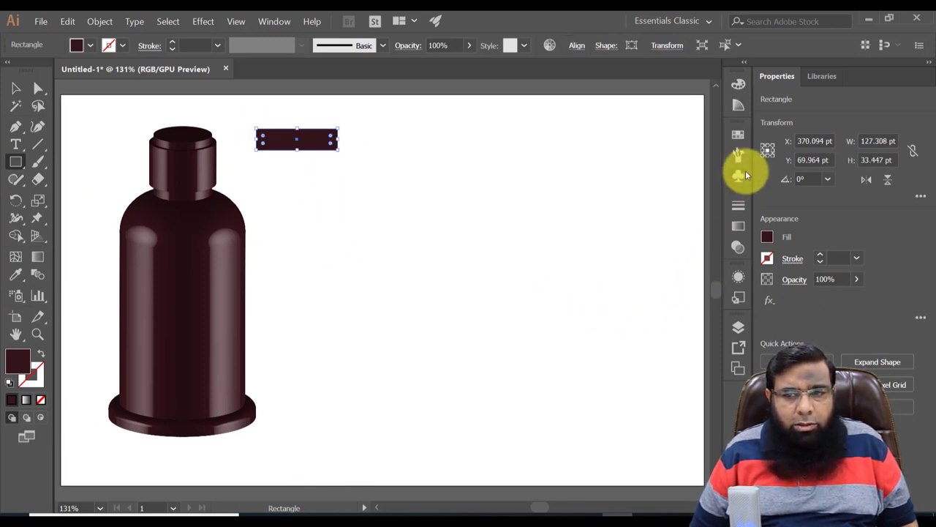
pyautogui.click(741, 87)
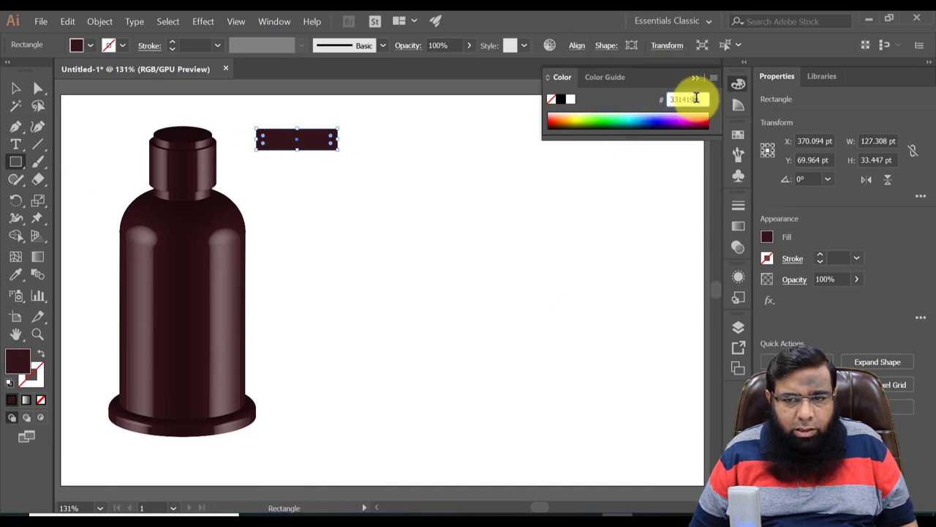
pyautogui.click(694, 99)
pyautogui.write('FFD027')
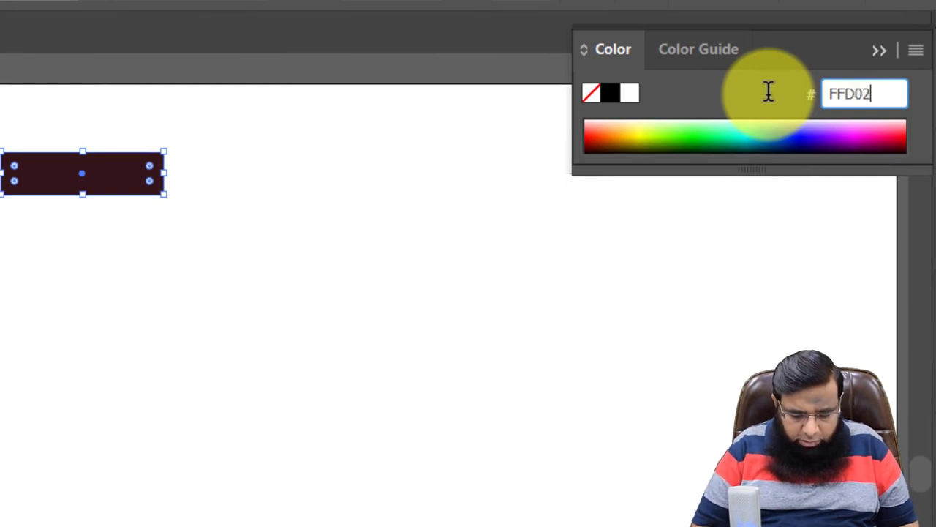
pyautogui.press('Return')
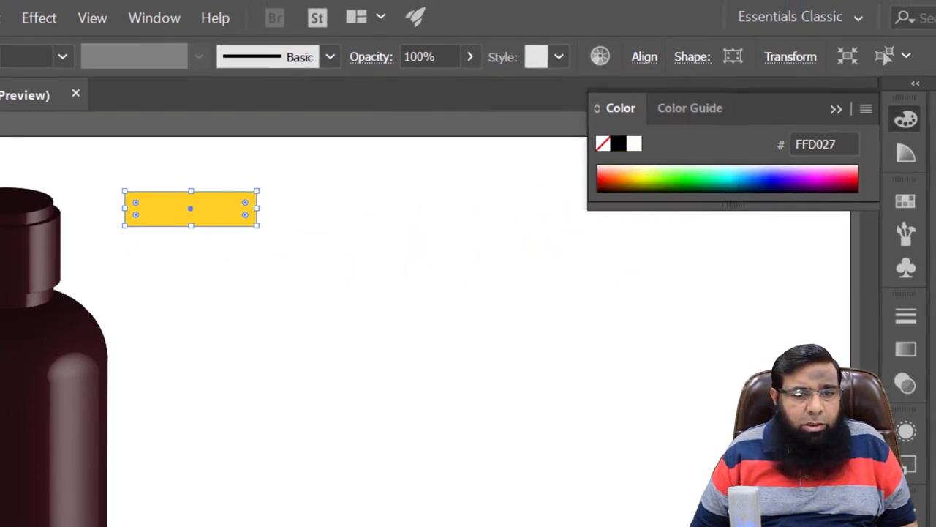
# Step: Draw a larger 186.26 × 58.779 pt rectangle below it filled black
pyautogui.moveTo(150, 242); pyautogui.dragTo(342, 303)
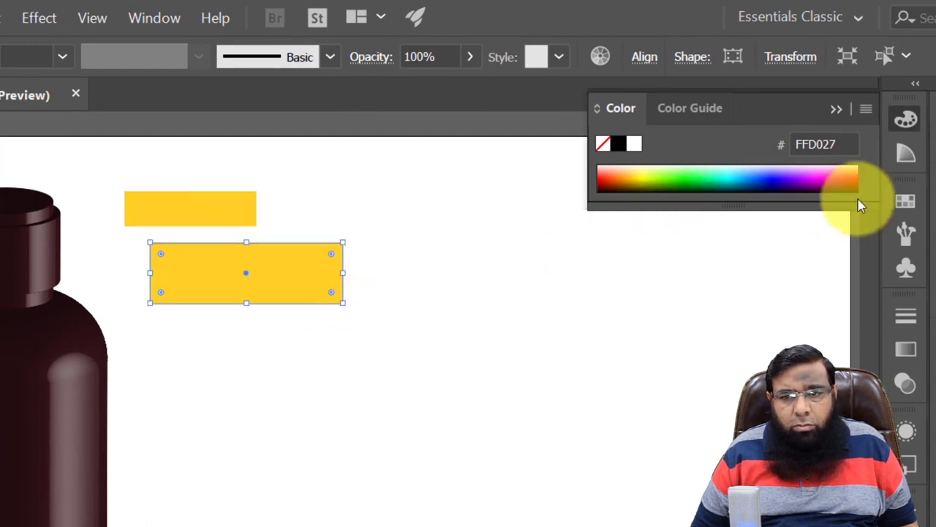
pyautogui.click(905, 200)
pyautogui.click(660, 263)
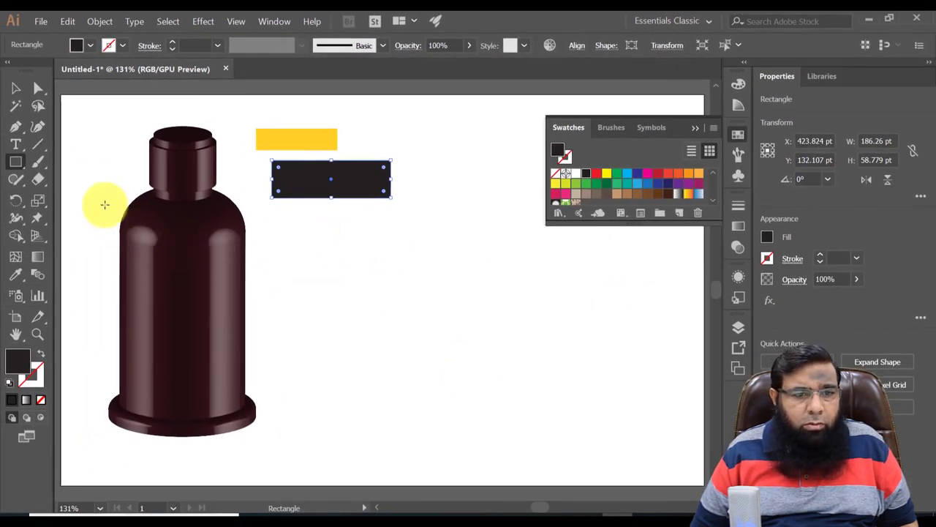
pyautogui.click(15, 144)
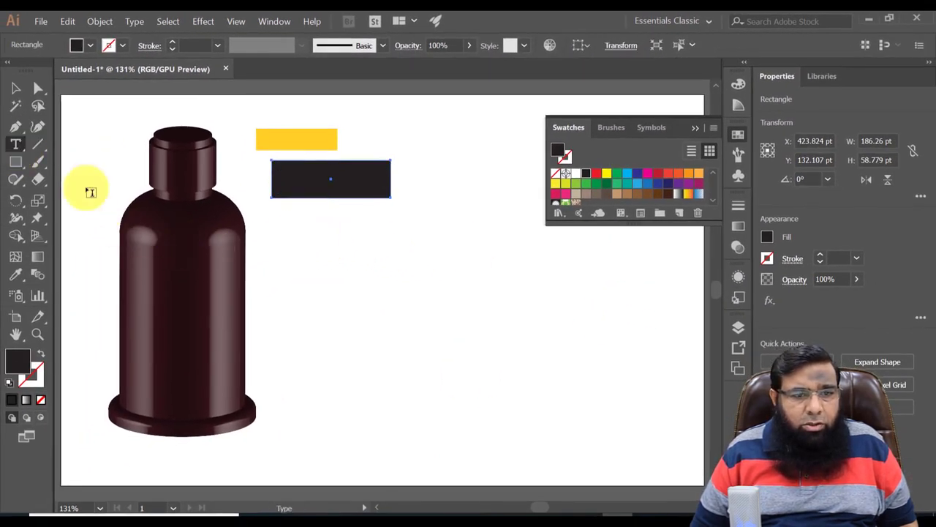
# Step: Place text beside the bottle at 48 pt and finish the word FOGG
pyautogui.click(379, 274)
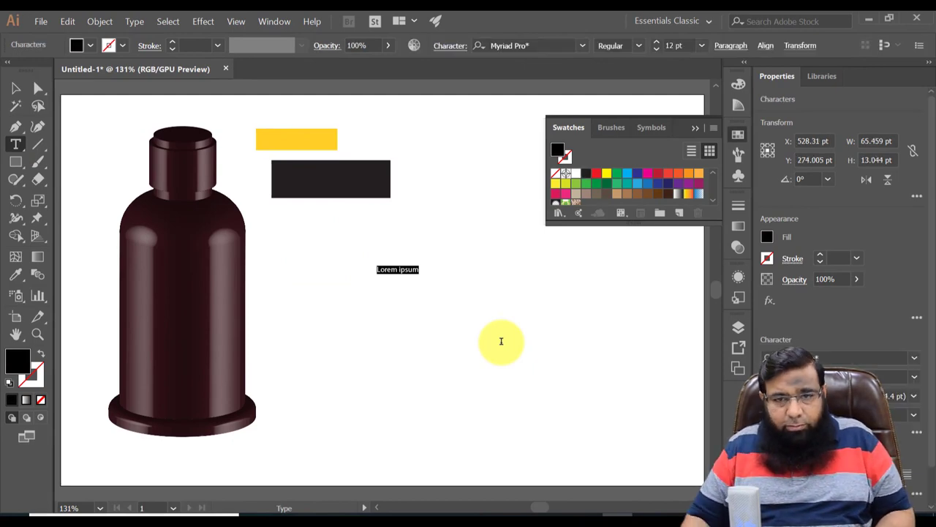
pyautogui.click(703, 45)
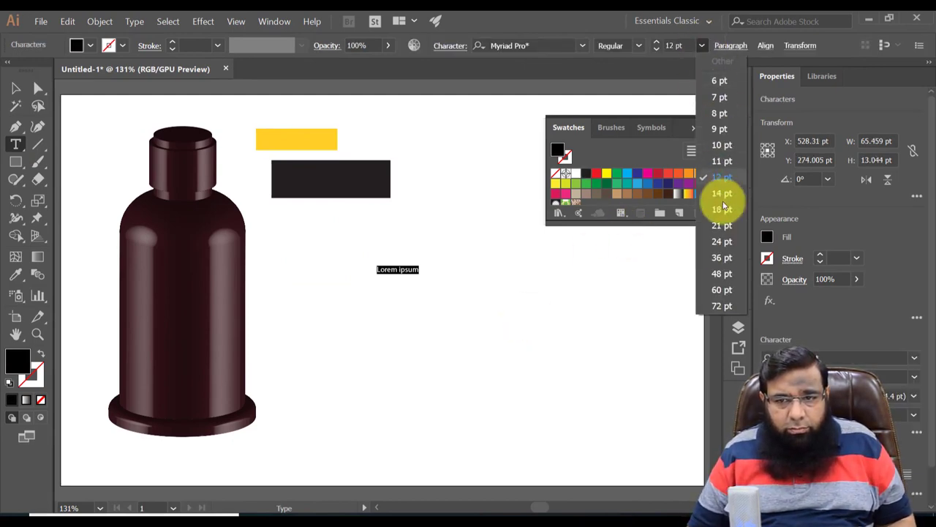
pyautogui.click(714, 273)
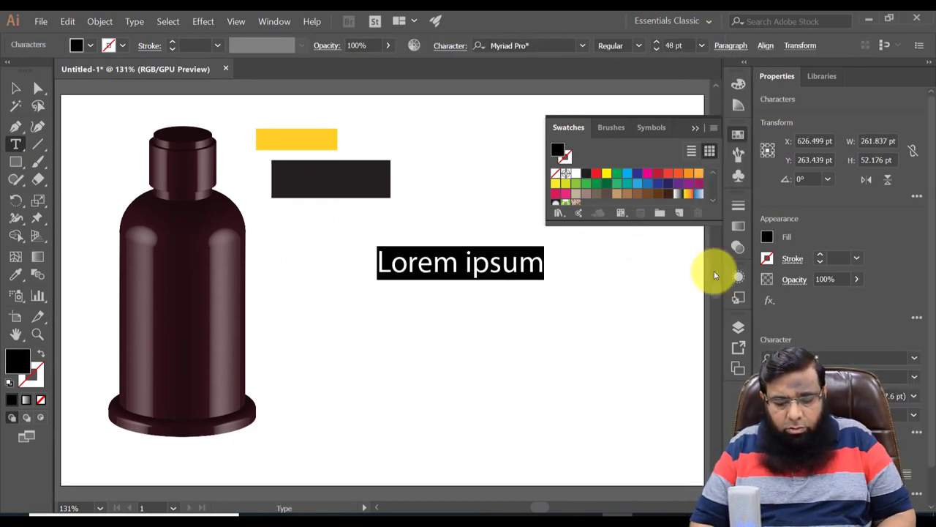
pyautogui.write('f')
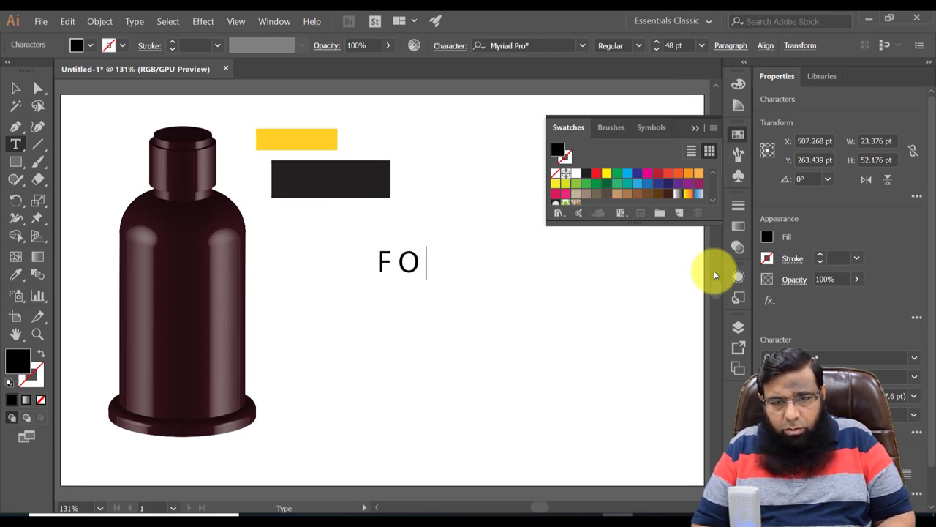
pyautogui.press('BackSpace')
pyautogui.write('GG')
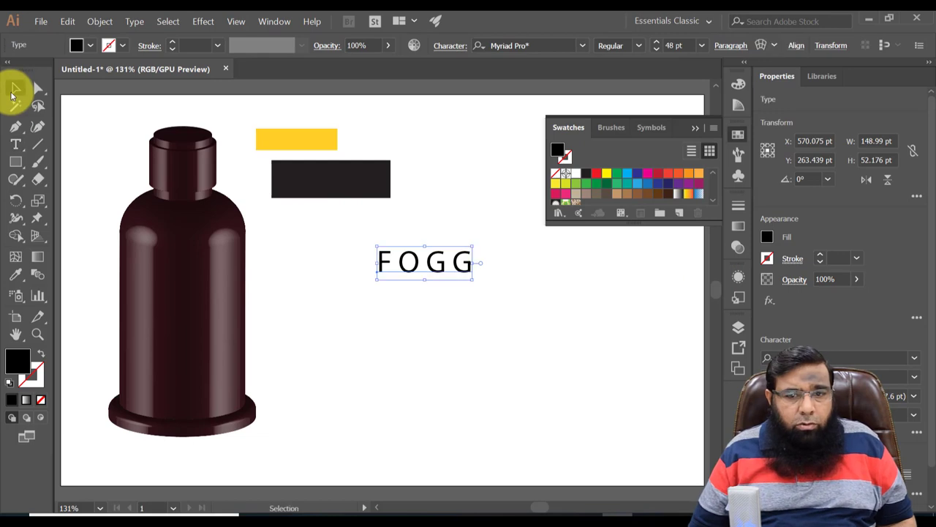
# Step: Set FOGG in Times New Roman Bold
pyautogui.click(566, 45)
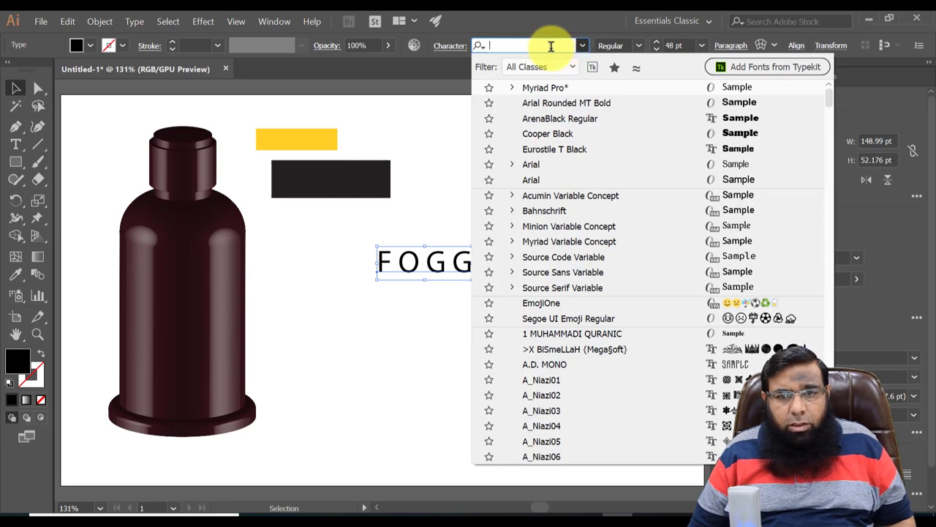
pyautogui.write('TIME')
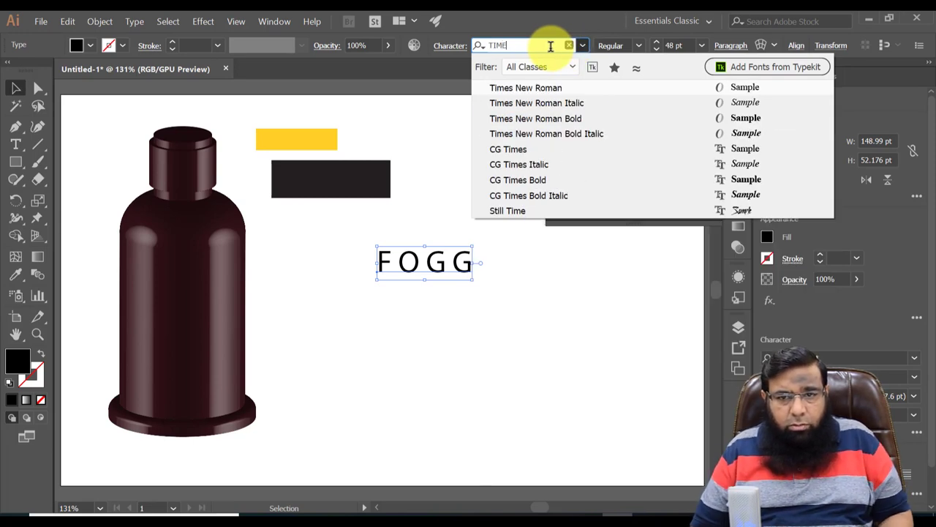
pyautogui.click(549, 117)
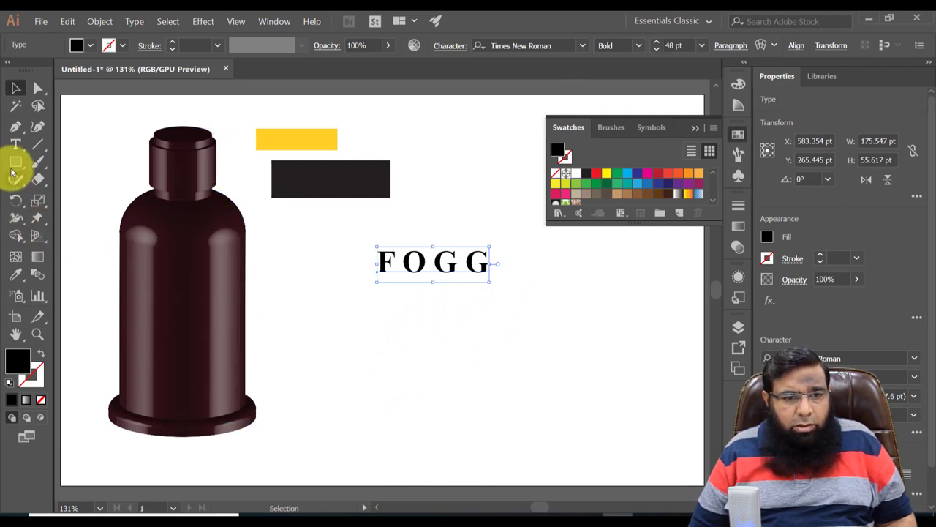
# Step: Underline FOGG with a 2 pt line stroked in the yellow sampled from the bar
pyautogui.click(37, 145)
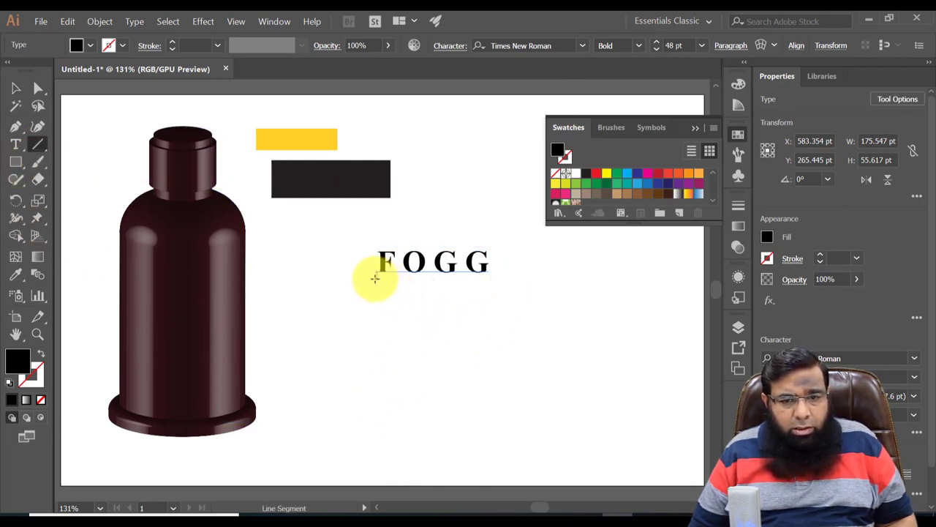
pyautogui.moveTo(374, 278); pyautogui.dragTo(502, 281)
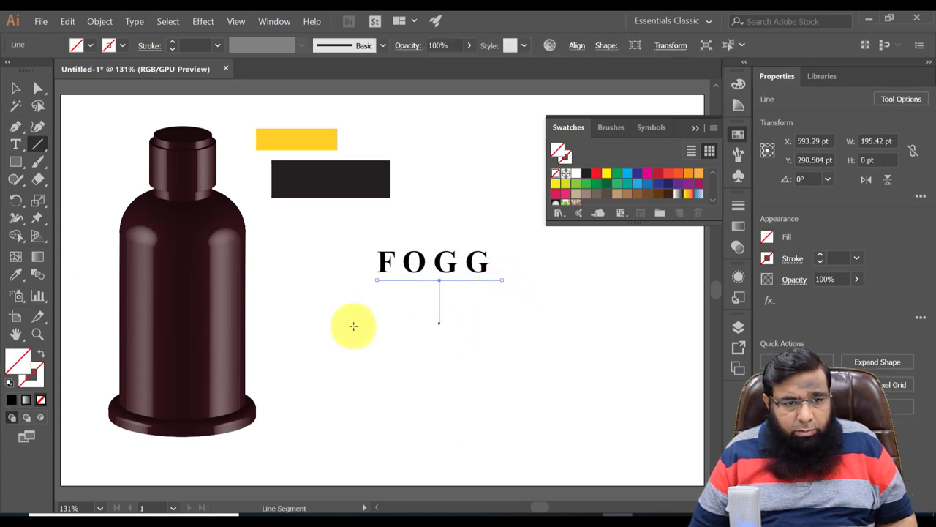
pyautogui.click(40, 380)
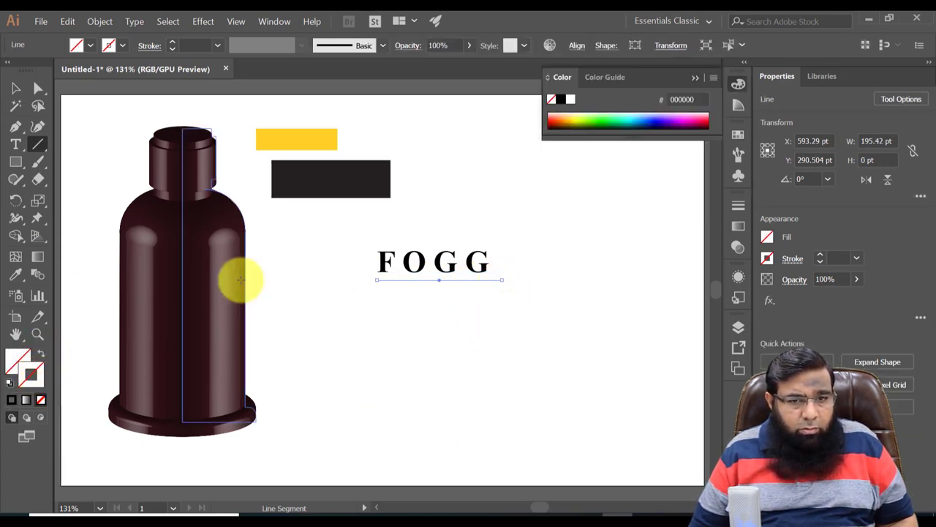
pyautogui.click(14, 276)
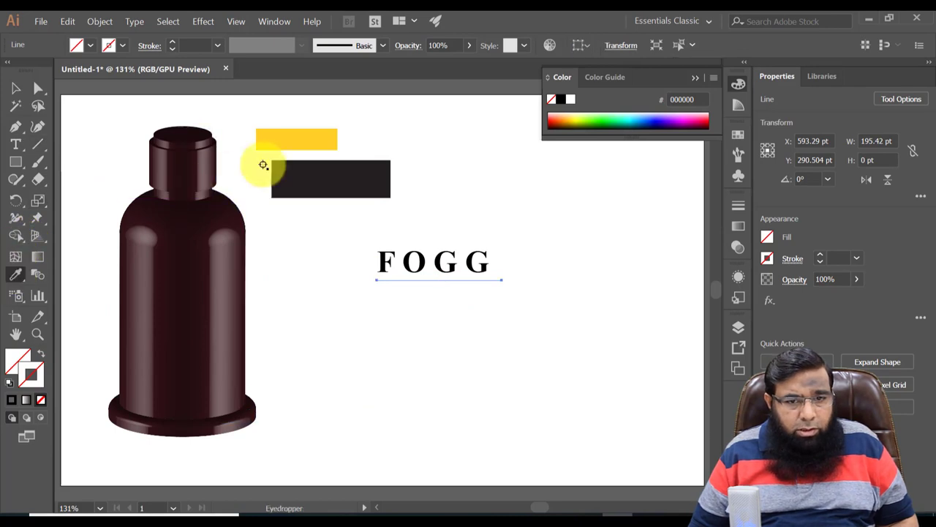
pyautogui.click(295, 142)
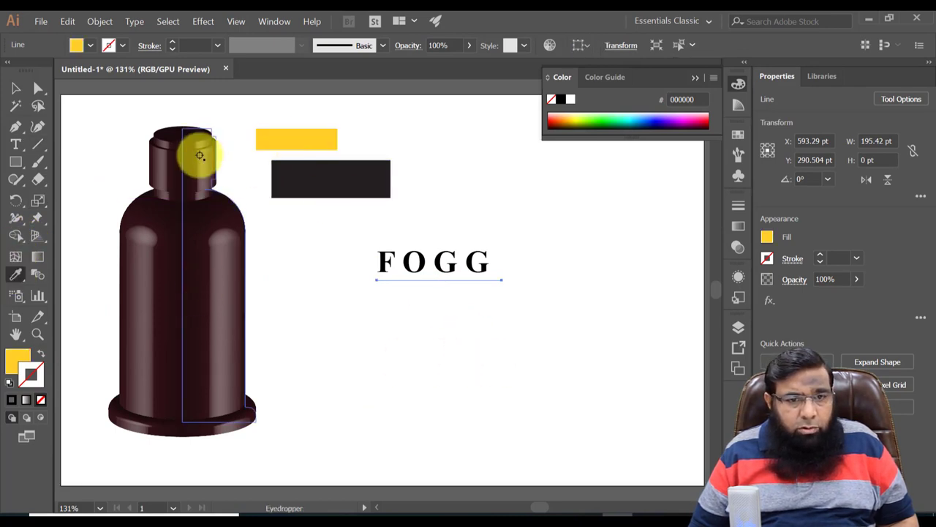
pyautogui.click(41, 353)
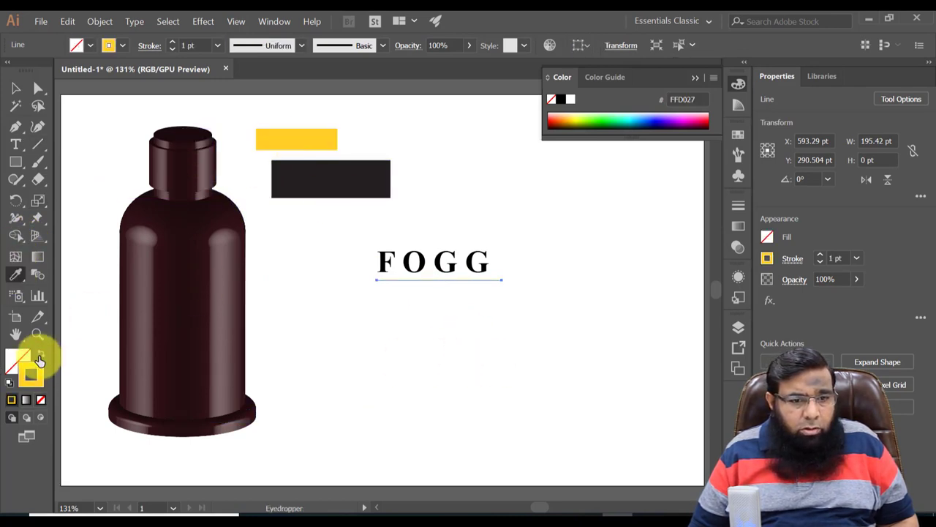
pyautogui.click(216, 46)
pyautogui.click(233, 125)
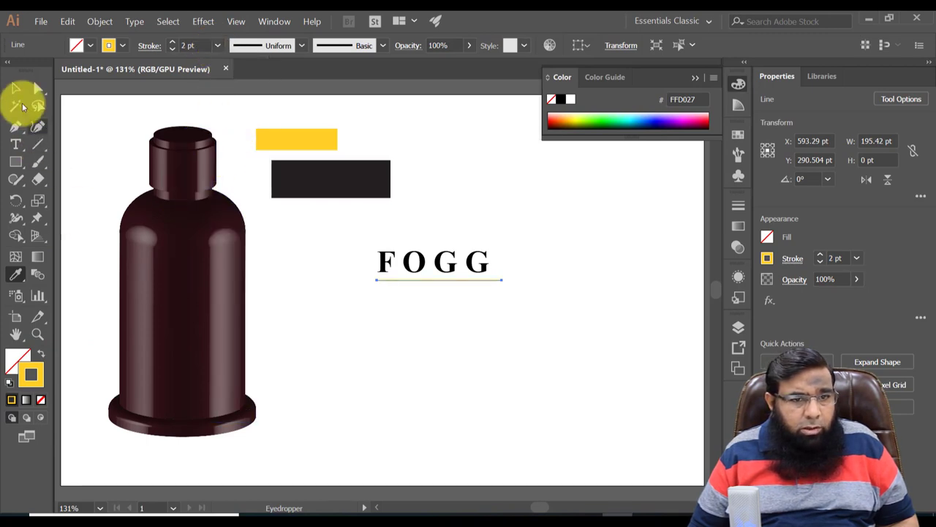
pyautogui.click(15, 88)
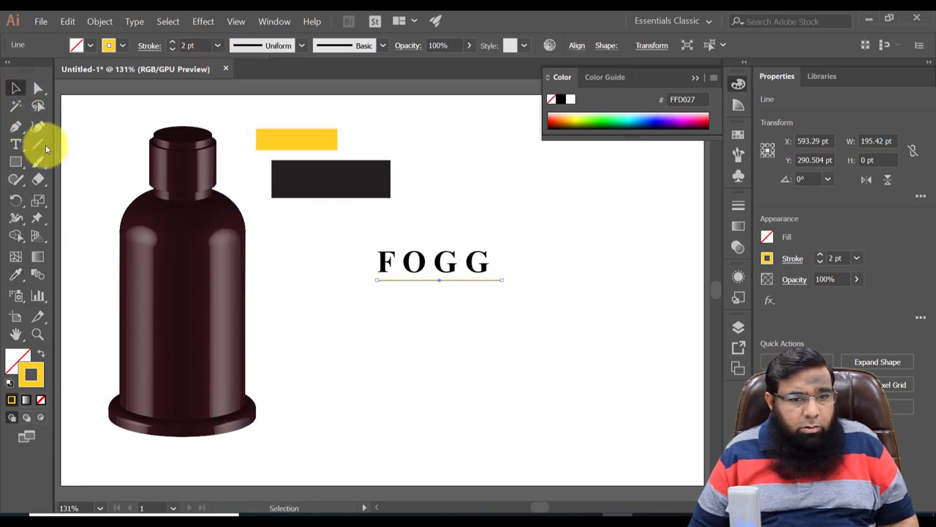
pyautogui.click(458, 340)
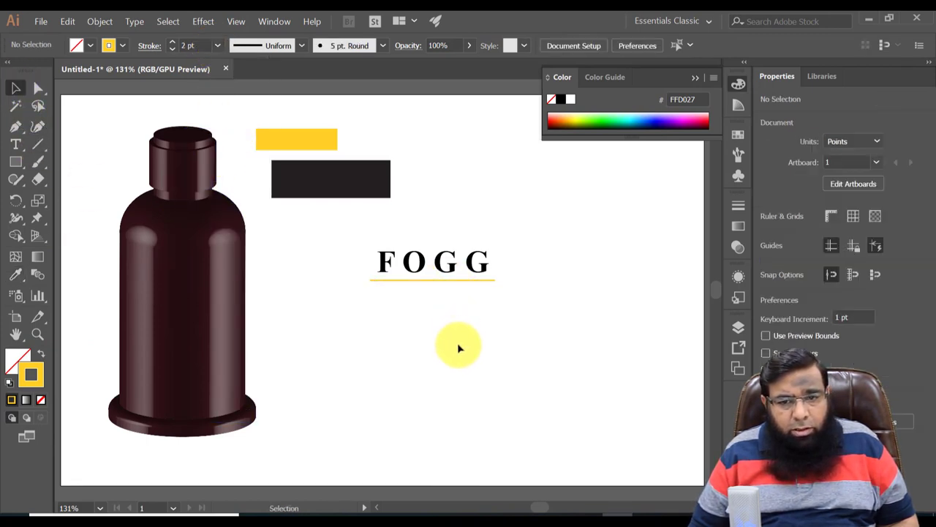
# Step: Add the word SCENT below FOGG and select it
pyautogui.click(15, 144)
pyautogui.click(415, 325)
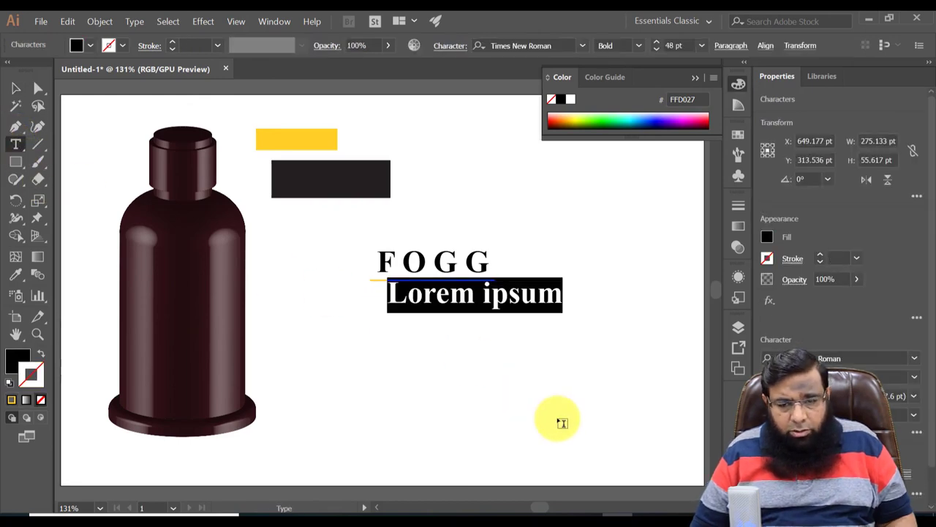
pyautogui.write('SCEN')
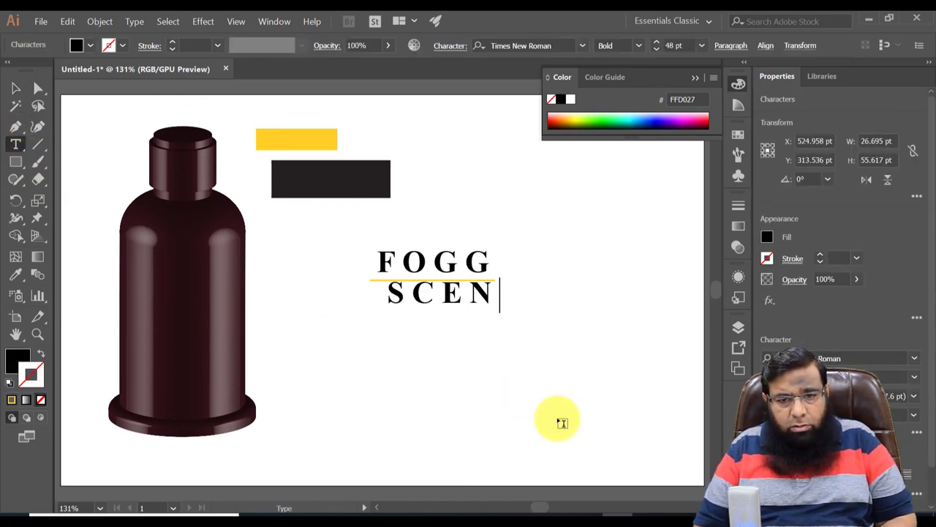
pyautogui.write('T')
pyautogui.click(16, 88)
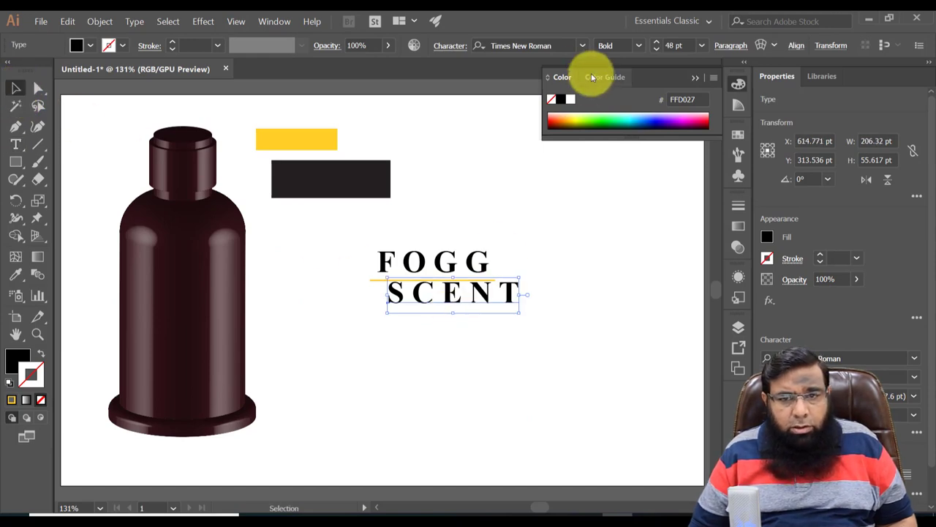
# Step: Change SCENT to Arial at 24 pt and centre it beneath the yellow line
pyautogui.click(583, 46)
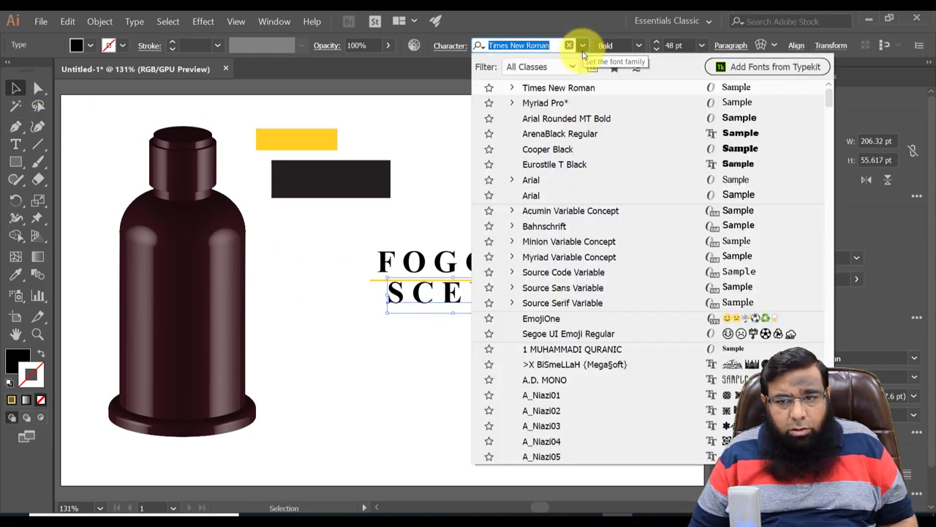
pyautogui.click(652, 180)
pyautogui.click(700, 47)
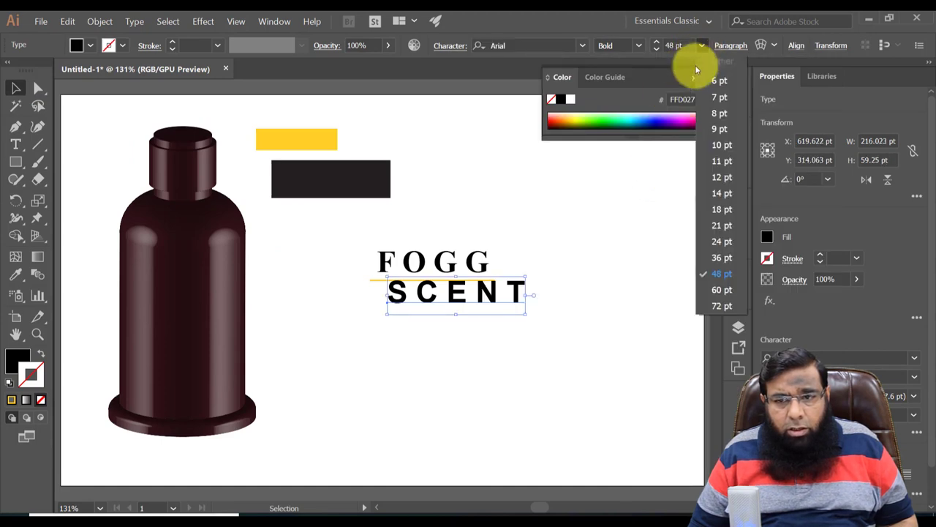
pyautogui.click(717, 242)
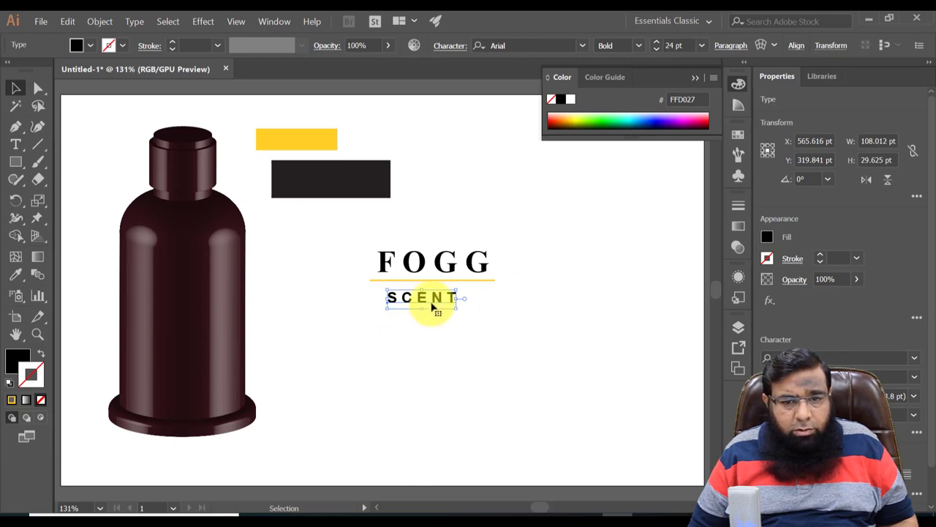
pyautogui.moveTo(410, 300); pyautogui.dragTo(420, 295)
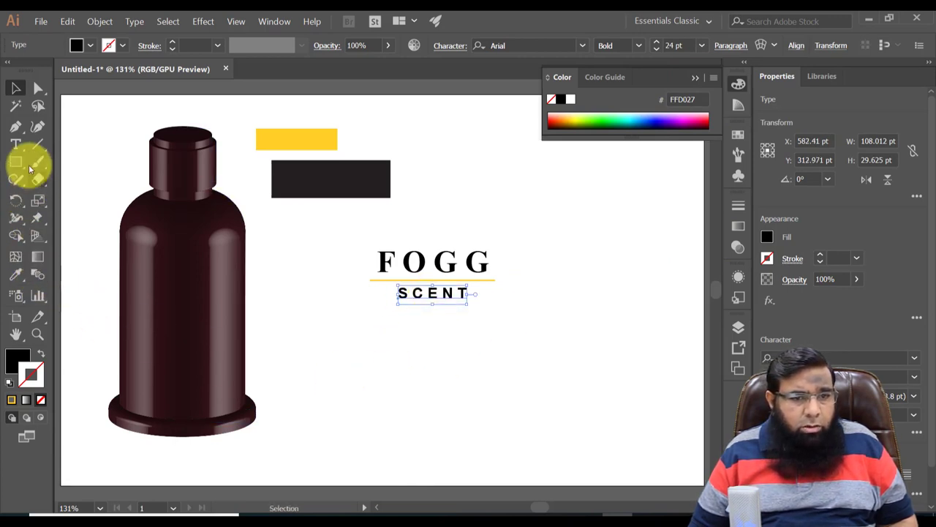
pyautogui.click(15, 144)
# Step: Type XPRESSIO below SCENT in Eyechart Bold, then add FOGG and SCENT to the selection
pyautogui.click(374, 352)
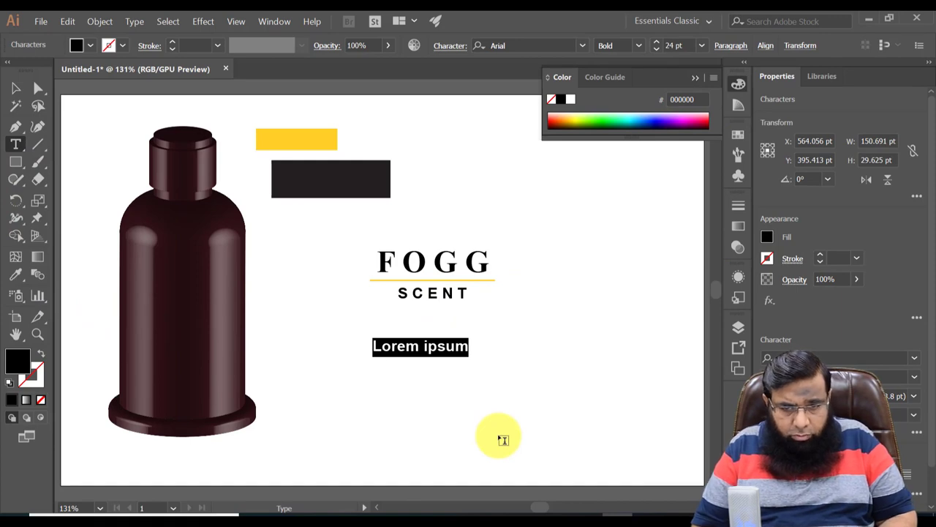
pyautogui.write('x')
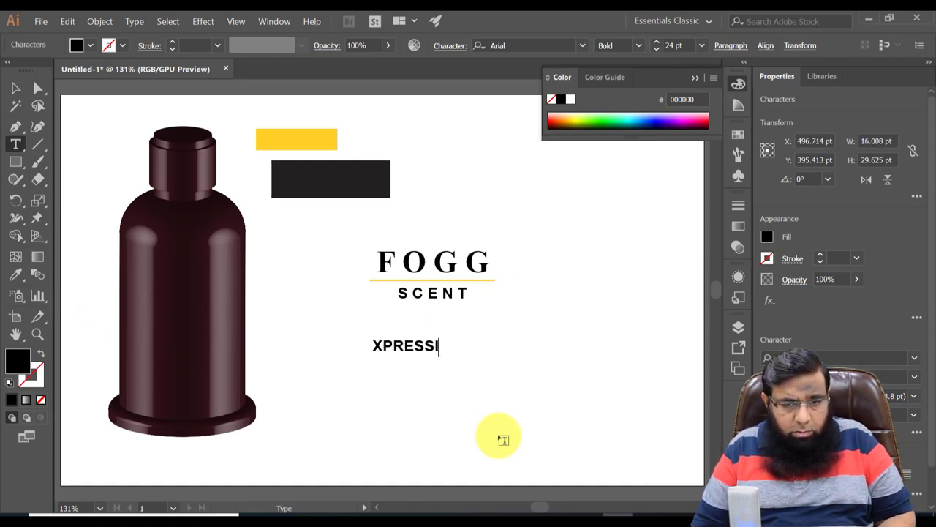
pyautogui.press('Escape')
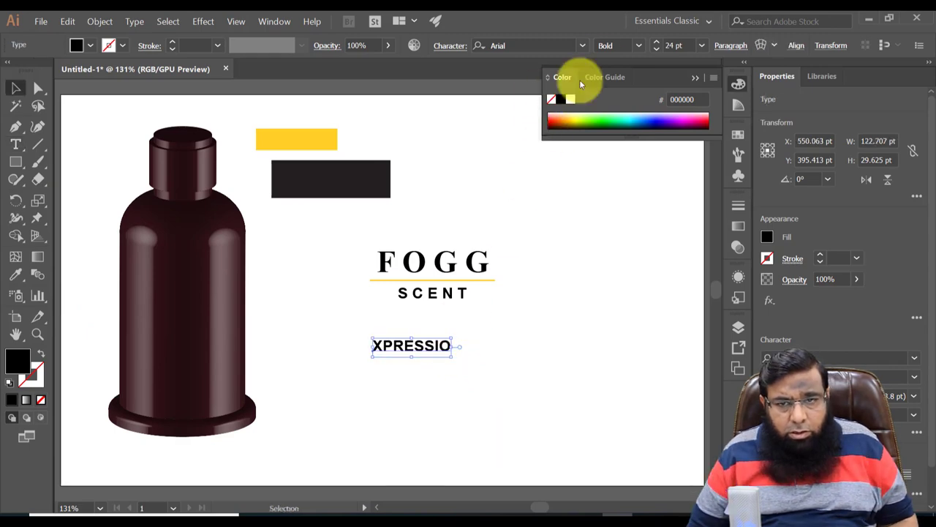
pyautogui.click(583, 46)
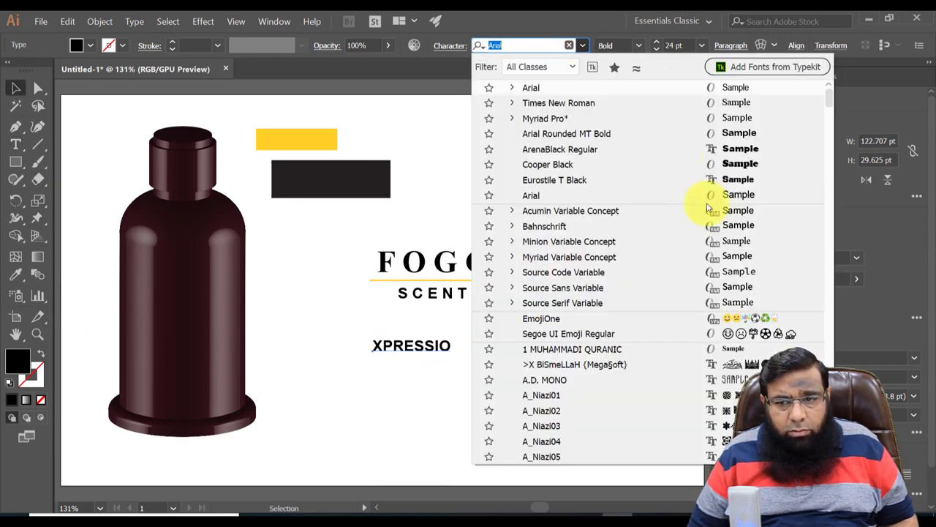
pyautogui.scroll(-10, 765, 359)
pyautogui.click(760, 364)
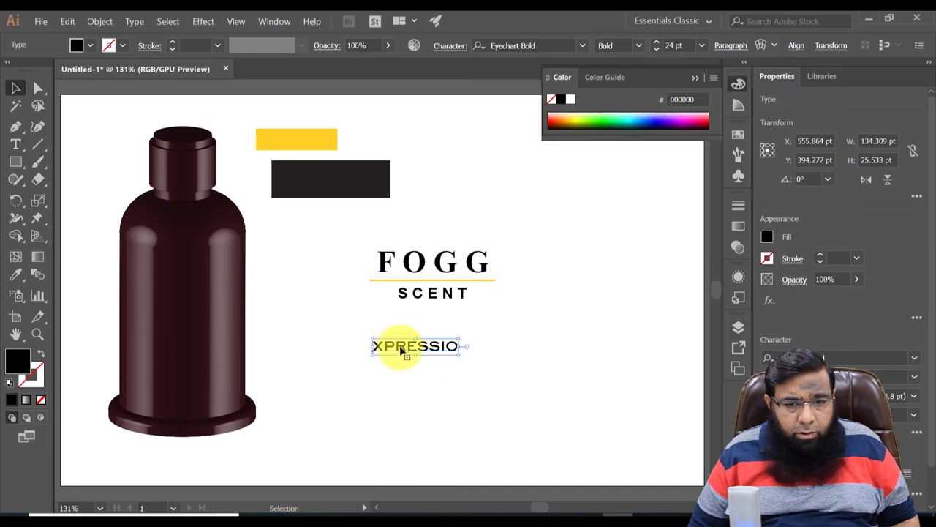
pyautogui.keyDown('shift'); pyautogui.click(410, 266); pyautogui.keyUp('shift')
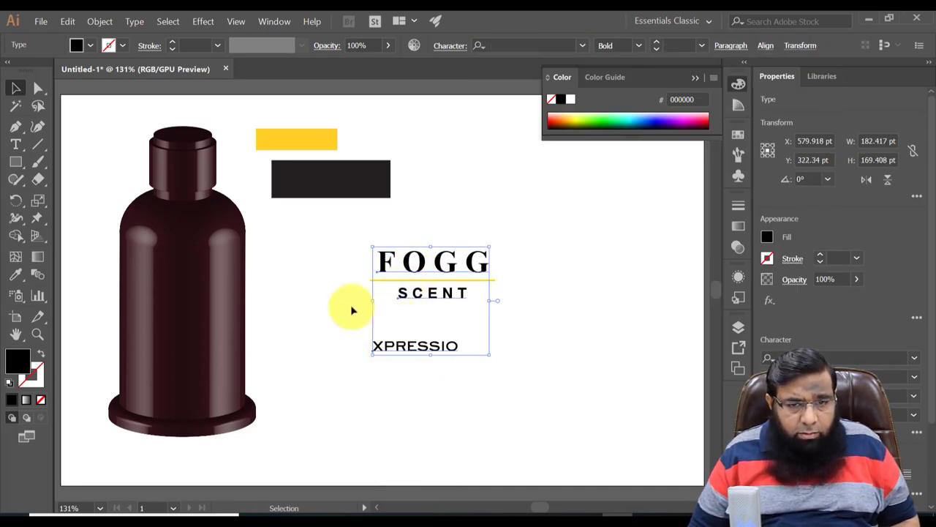
# Step: Colour FOGG, SCENT and XPRESSIO yellow FFD027 from the bar and raise XPRESSIO beneath SCENT
pyautogui.click(17, 275)
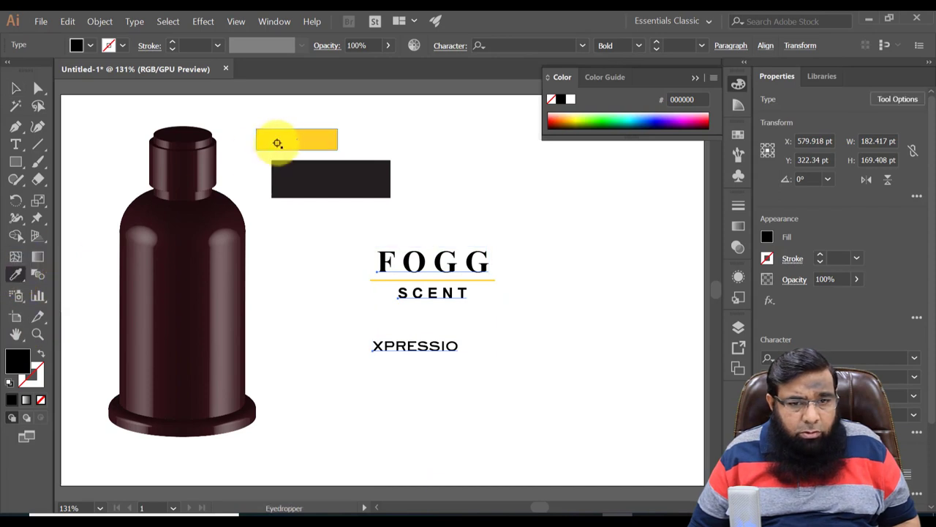
pyautogui.click(278, 142)
pyautogui.click(15, 89)
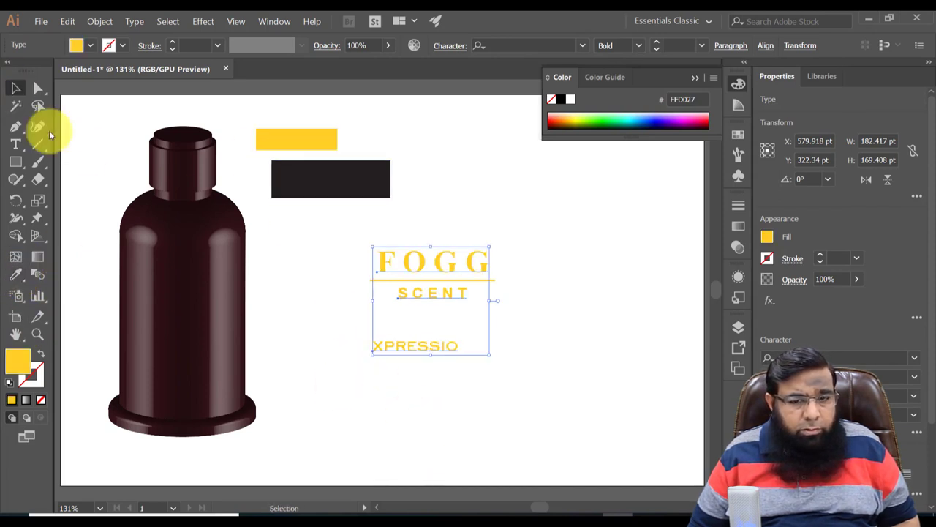
pyautogui.click(311, 354)
pyautogui.moveTo(410, 356)
pyautogui.mouseDown()
pyautogui.moveTo(436, 338)
pyautogui.moveTo(428, 331)
pyautogui.mouseUp()
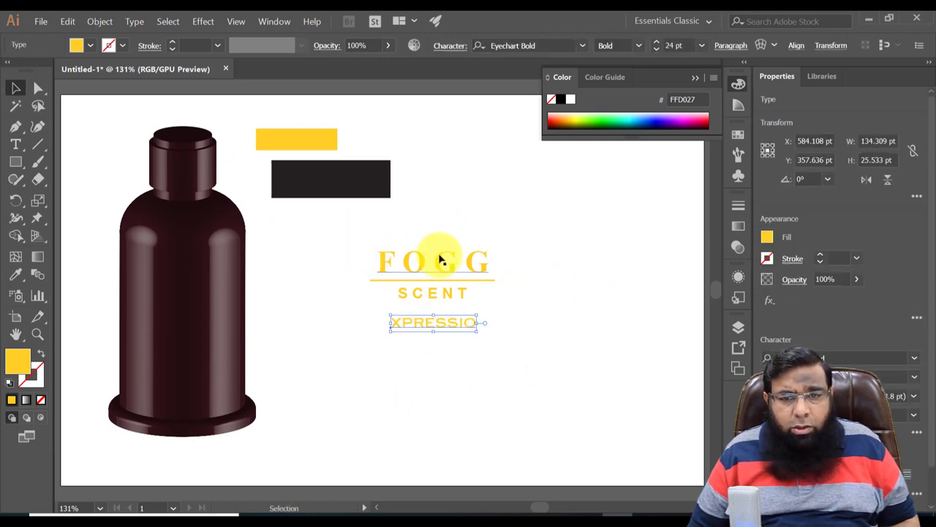
pyautogui.click(282, 27)
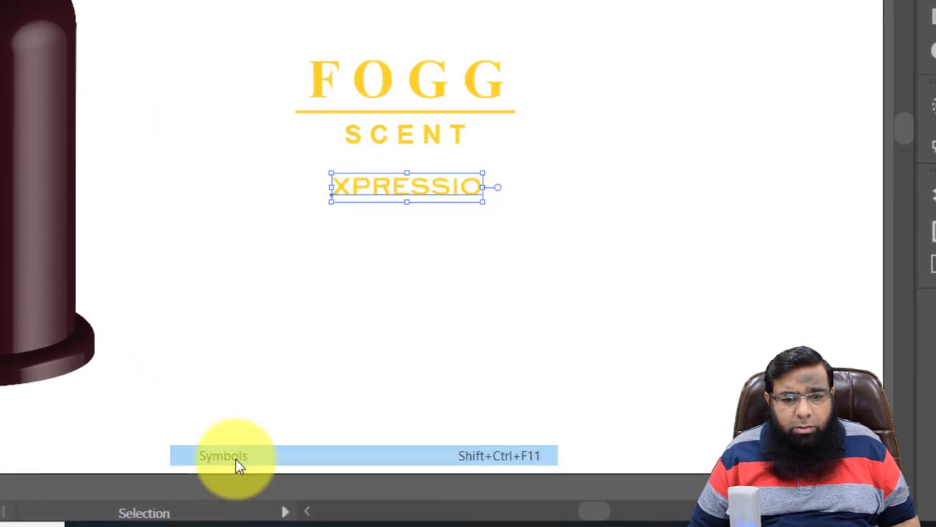
# Step: Add Winter Leaf from the Nature symbol library and place a leaf above FOGG
pyautogui.click(238, 466)
pyautogui.click(554, 176)
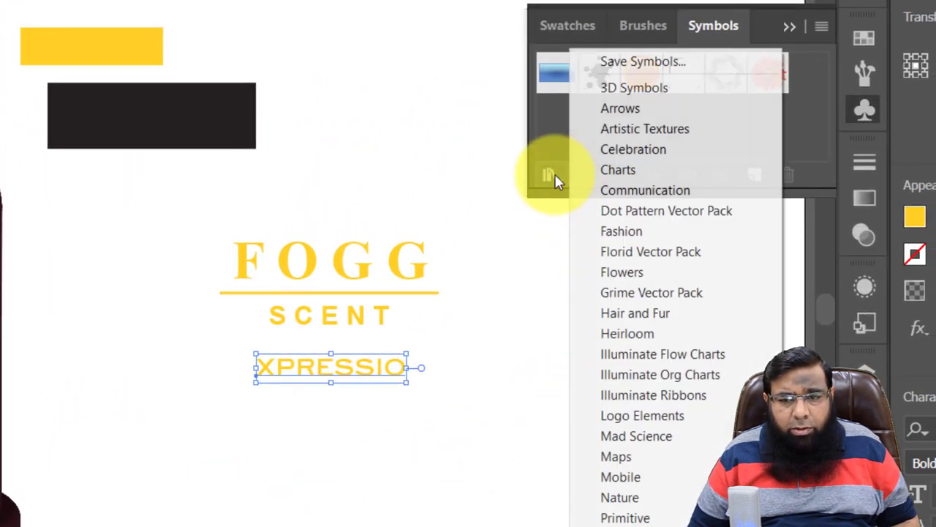
pyautogui.click(613, 505)
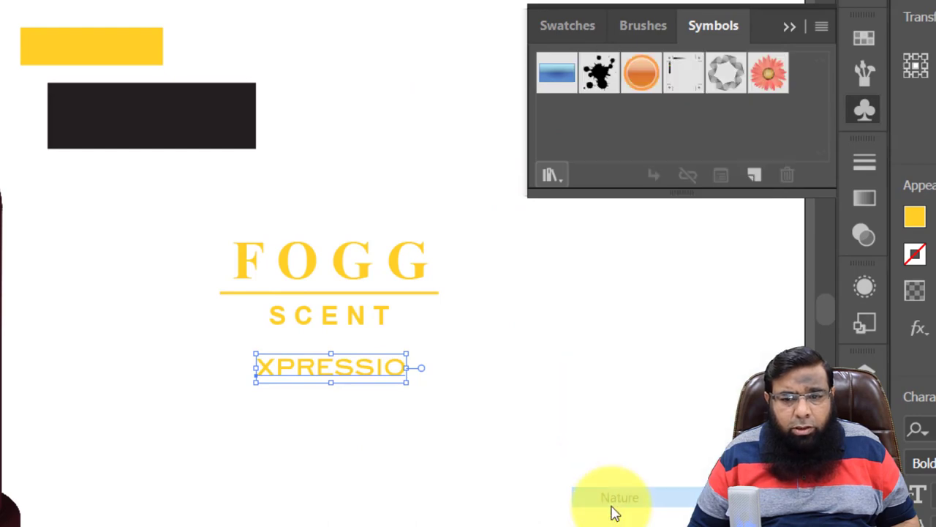
pyautogui.moveTo(586, 411)
pyautogui.mouseDown()
pyautogui.moveTo(649, 522)
pyautogui.moveTo(677, 523)
pyautogui.mouseUp()
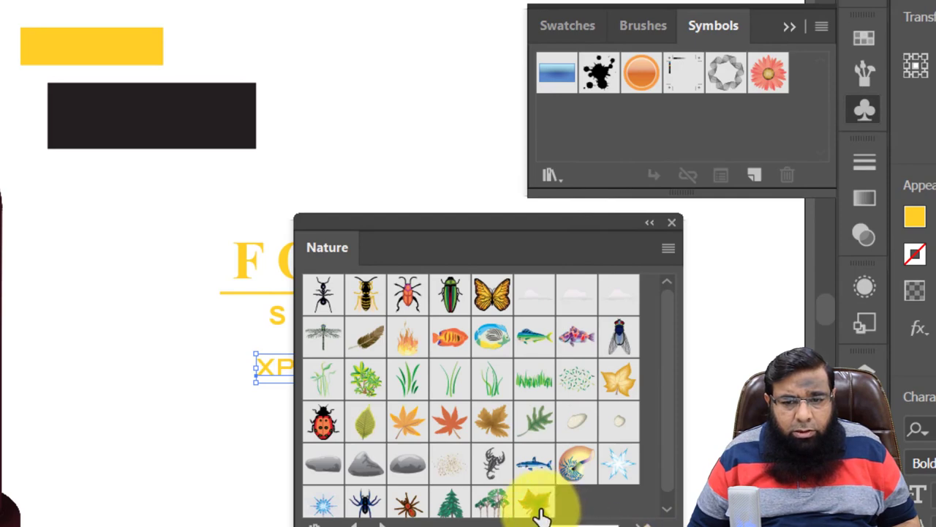
pyautogui.scroll(-1, 539, 512)
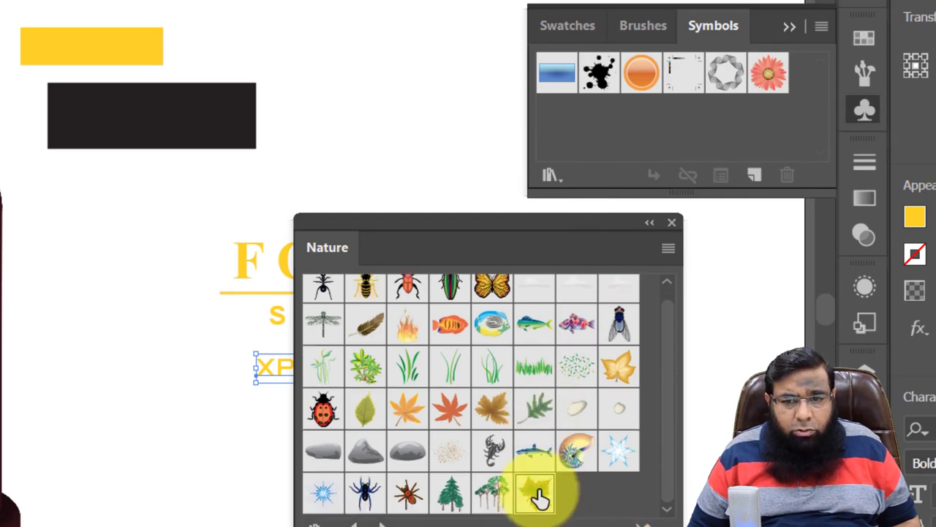
pyautogui.click(539, 497)
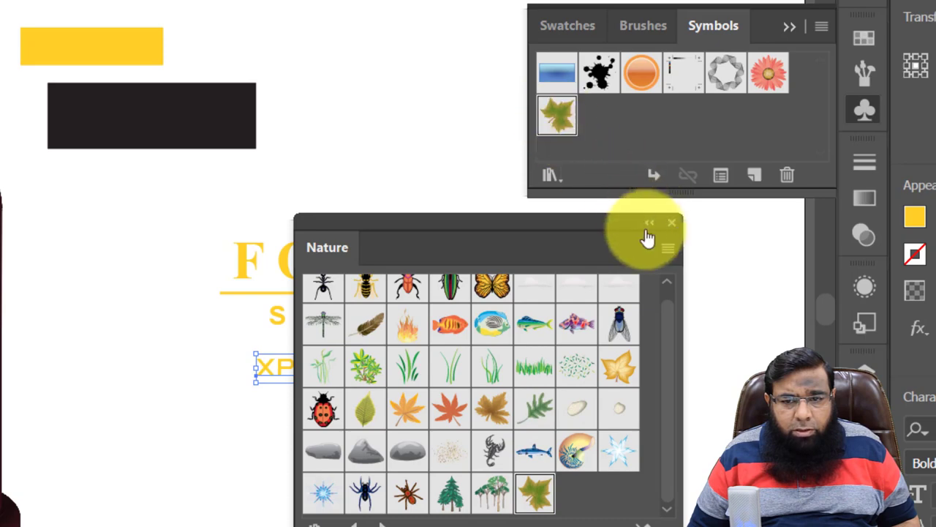
pyautogui.click(671, 223)
pyautogui.moveTo(557, 115); pyautogui.dragTo(334, 183)
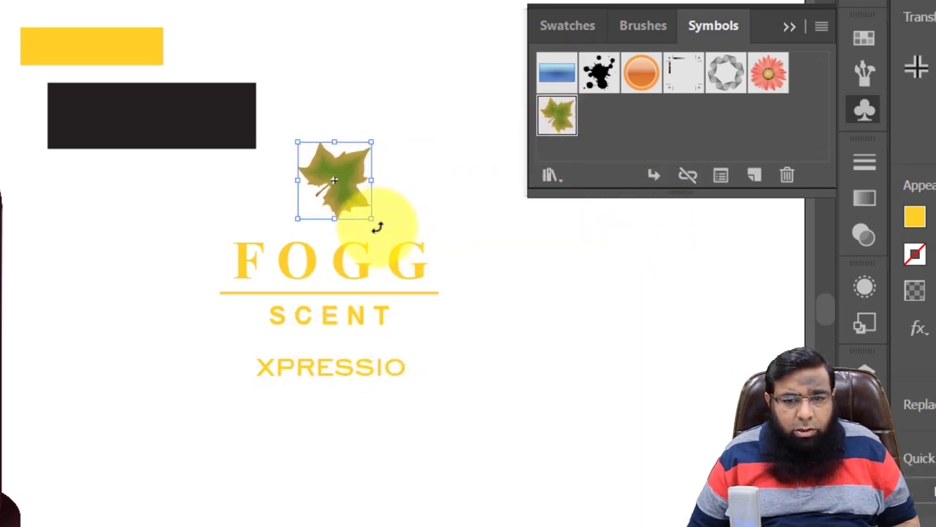
# Step: Tilt the leaf, horizontally centre leaf and text, and drag the logo into Symbols as MY LOGO
pyautogui.moveTo(377, 227)
pyautogui.mouseDown()
pyautogui.moveTo(384, 207)
pyautogui.moveTo(363, 231)
pyautogui.moveTo(351, 226)
pyautogui.mouseUp()
pyautogui.click(465, 191)
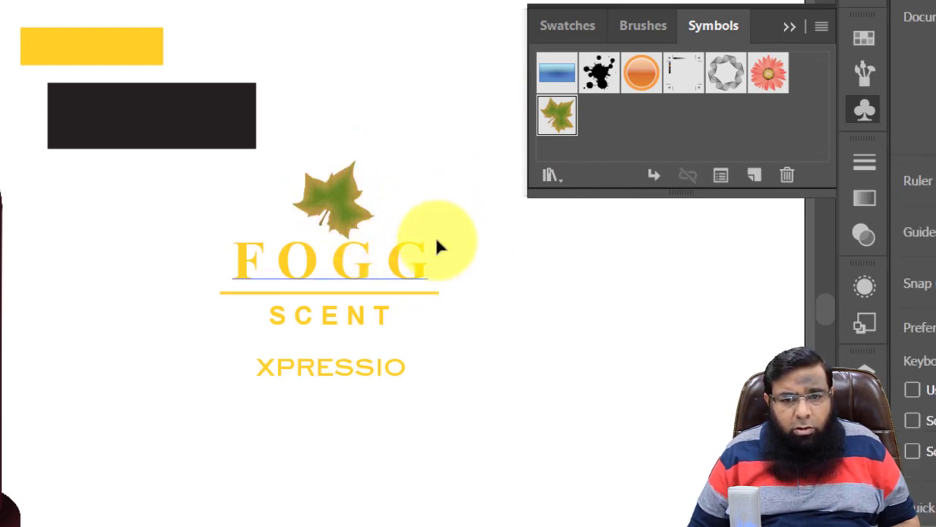
pyautogui.moveTo(479, 185); pyautogui.dragTo(258, 384)
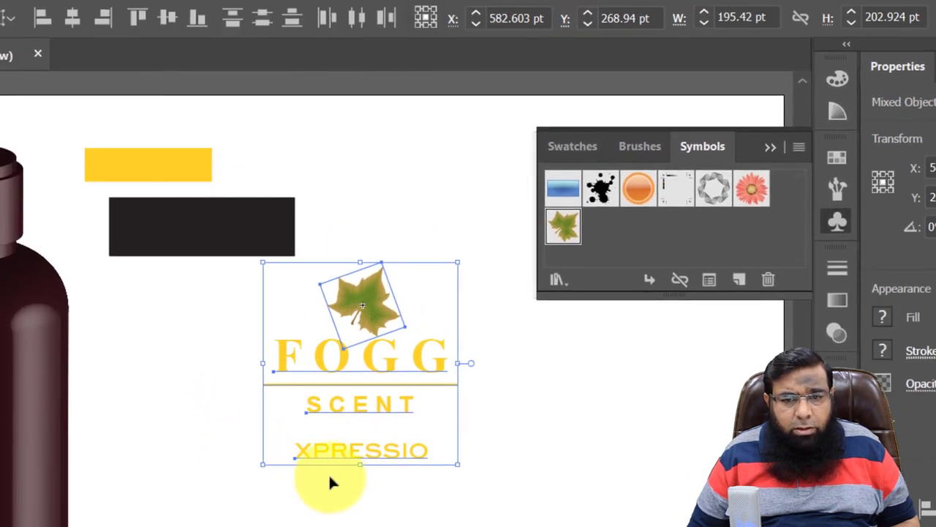
pyautogui.click(65, 21)
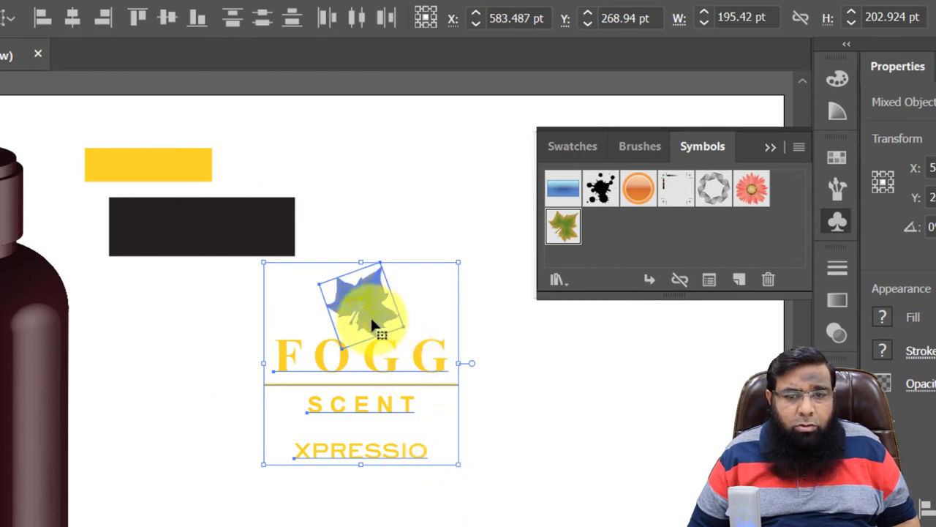
pyautogui.moveTo(371, 322)
pyautogui.mouseDown()
pyautogui.moveTo(600, 256)
pyautogui.moveTo(608, 235)
pyautogui.mouseUp()
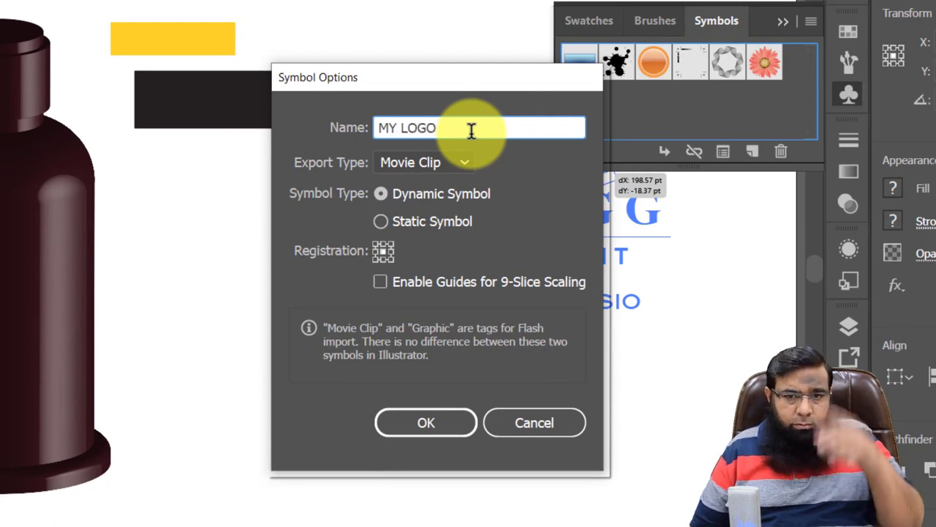
# Step: Confirm the MY LOGO symbol and move the logo instance down to the right
pyautogui.click(441, 424)
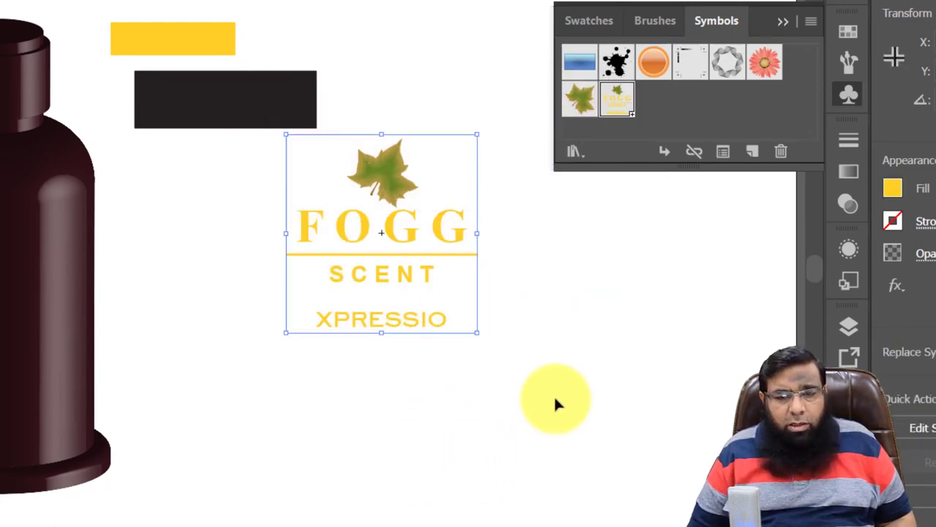
pyautogui.click(554, 395)
pyautogui.doubleClick(401, 183)
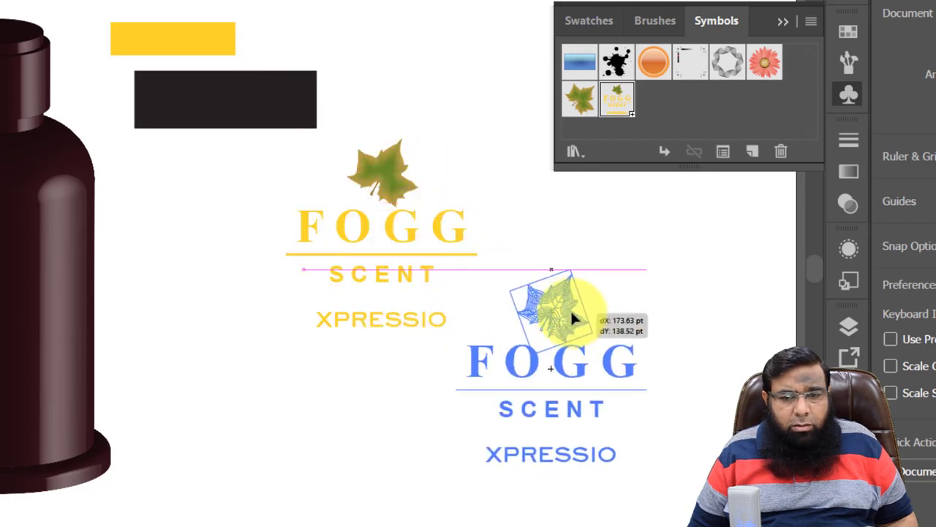
pyautogui.moveTo(401, 183); pyautogui.dragTo(603, 308)
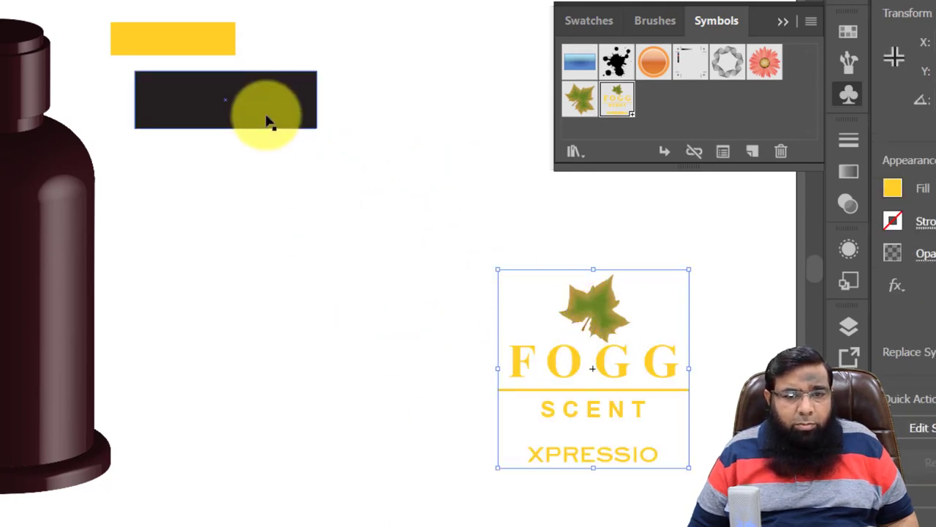
# Step: Save the black and yellow bars as new symbols, then delete both bars from the artboard
pyautogui.moveTo(268, 120); pyautogui.dragTo(676, 117)
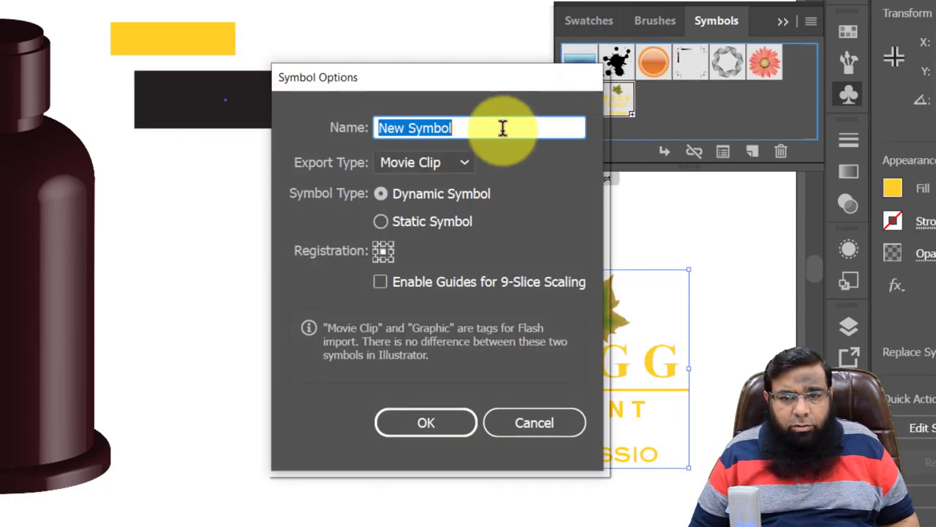
pyautogui.click(439, 420)
pyautogui.click(219, 103)
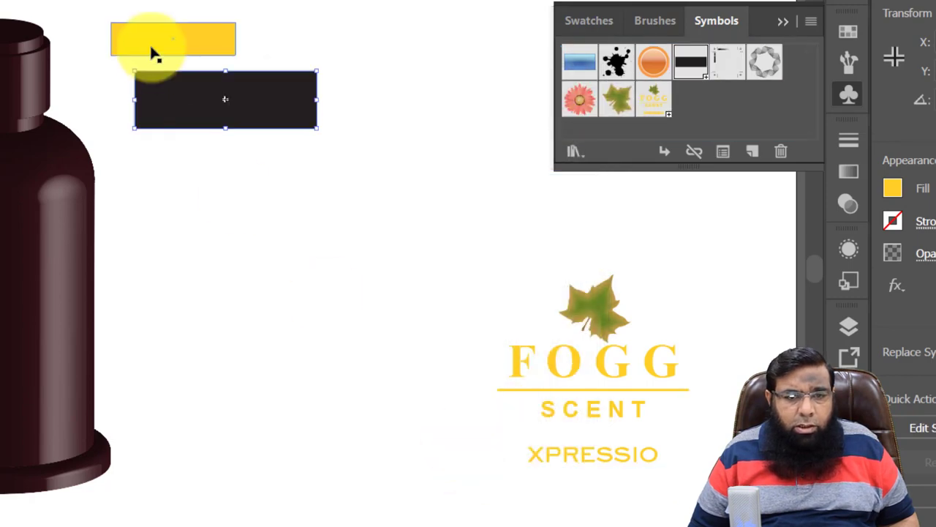
pyautogui.moveTo(249, 110); pyautogui.dragTo(703, 108)
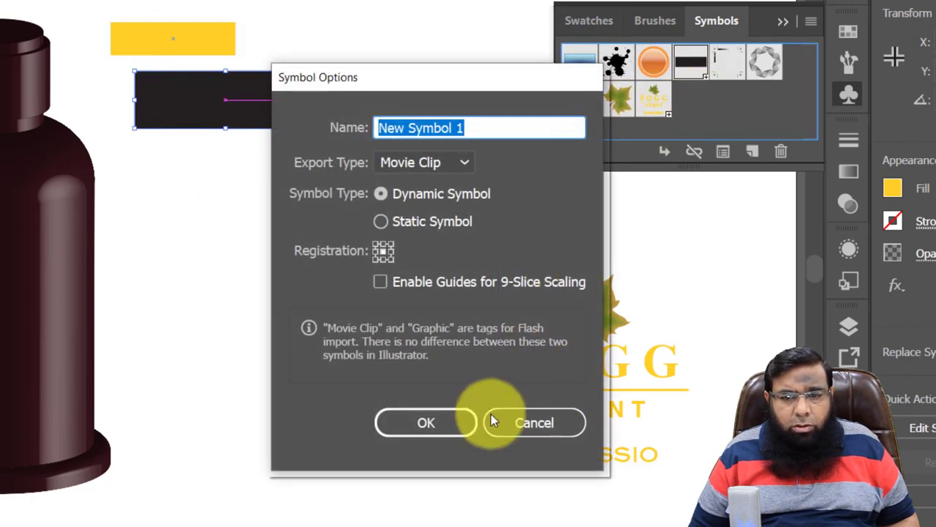
pyautogui.click(443, 423)
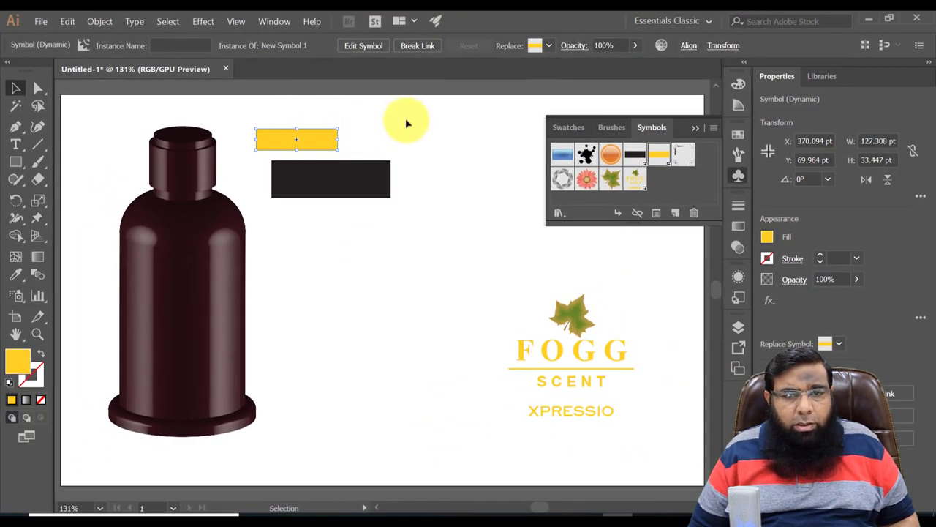
pyautogui.press('Delete')
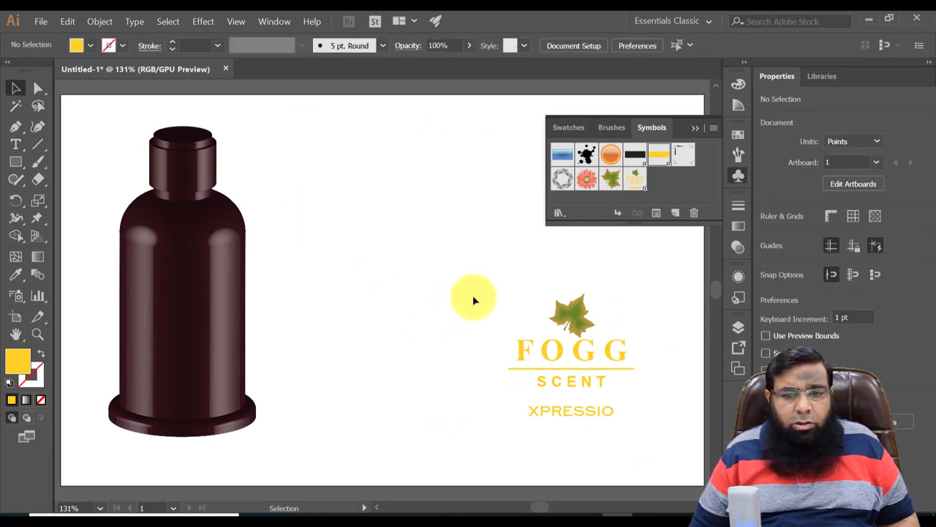
pyautogui.moveTo(474, 297); pyautogui.dragTo(652, 431)
# Step: Delete the logo, select the bottle, and float an enlarged Appearance panel showing 3D Revolve
pyautogui.press('Delete')
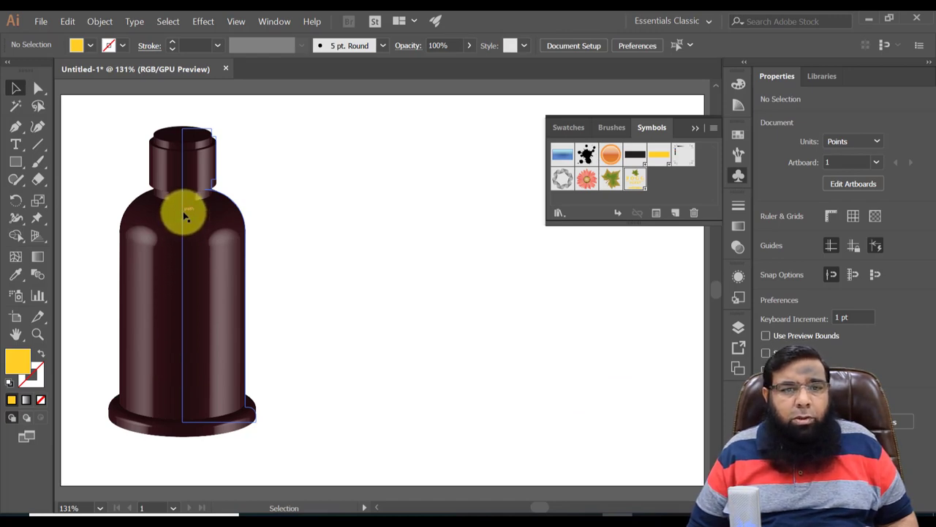
pyautogui.click(185, 246)
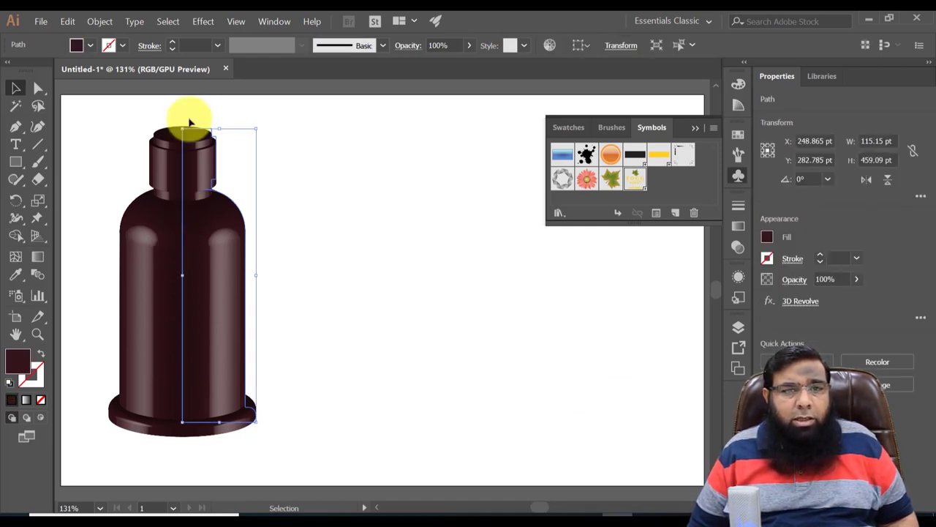
pyautogui.click(204, 22)
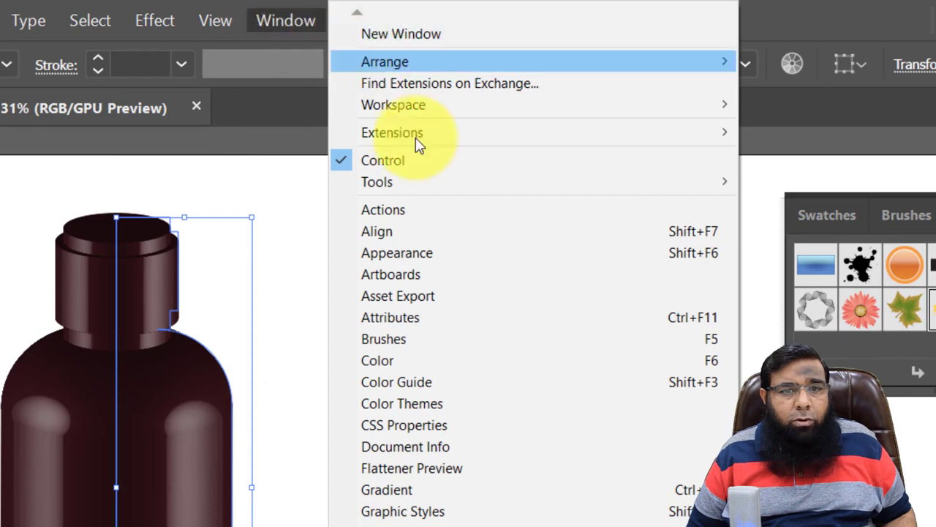
pyautogui.click(430, 253)
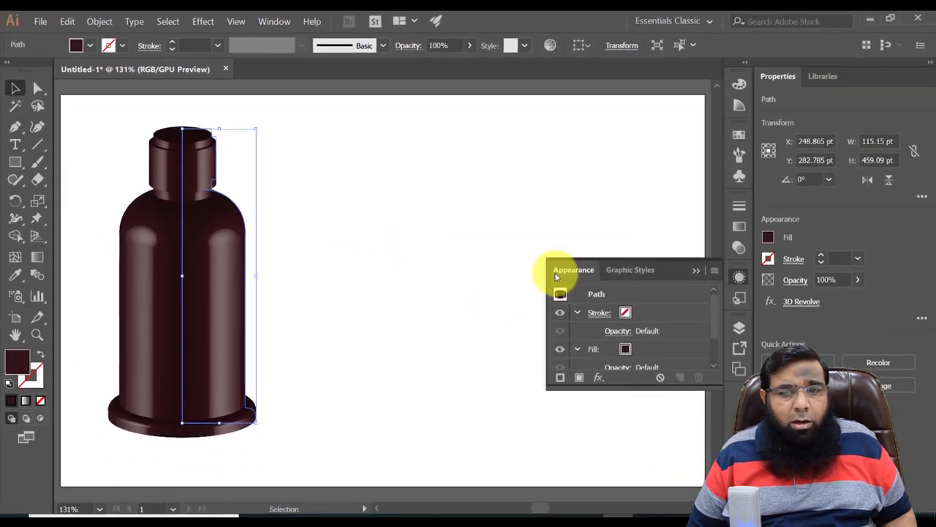
pyautogui.moveTo(568, 269); pyautogui.dragTo(379, 155)
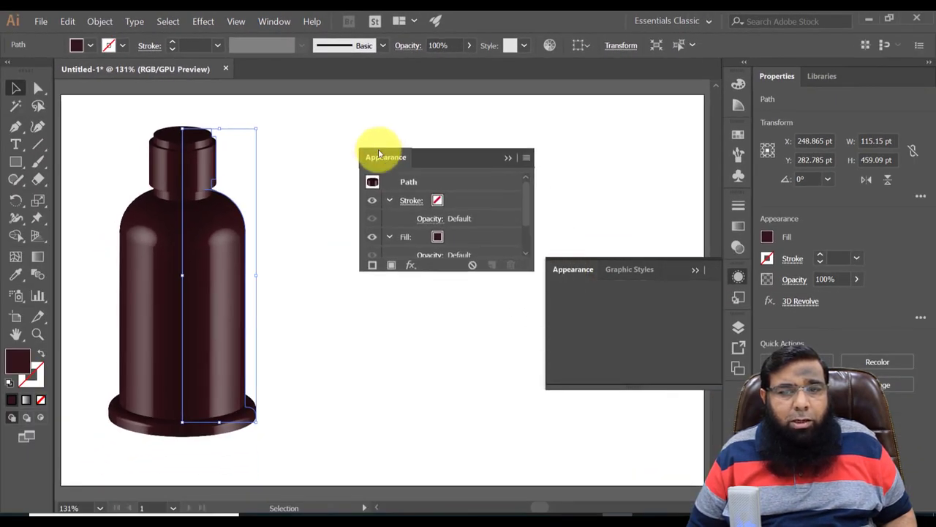
pyautogui.click(693, 267)
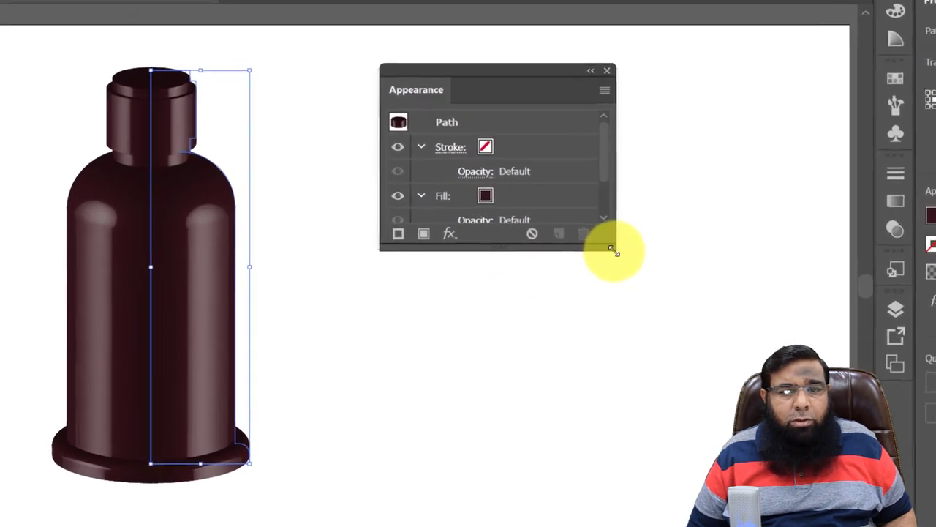
pyautogui.moveTo(528, 261); pyautogui.dragTo(538, 324)
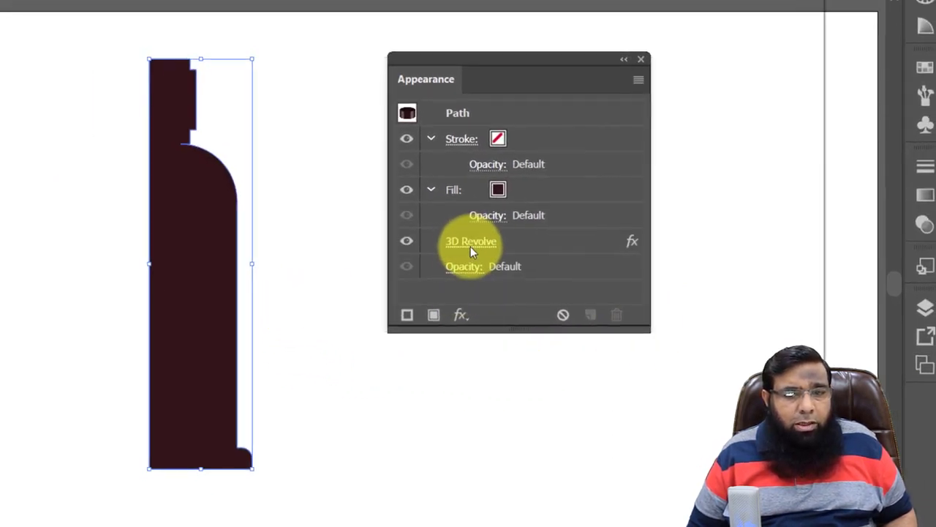
# Step: Reopen the bottle's 3D Revolve options with Preview on and launch Map Art
pyautogui.click(472, 249)
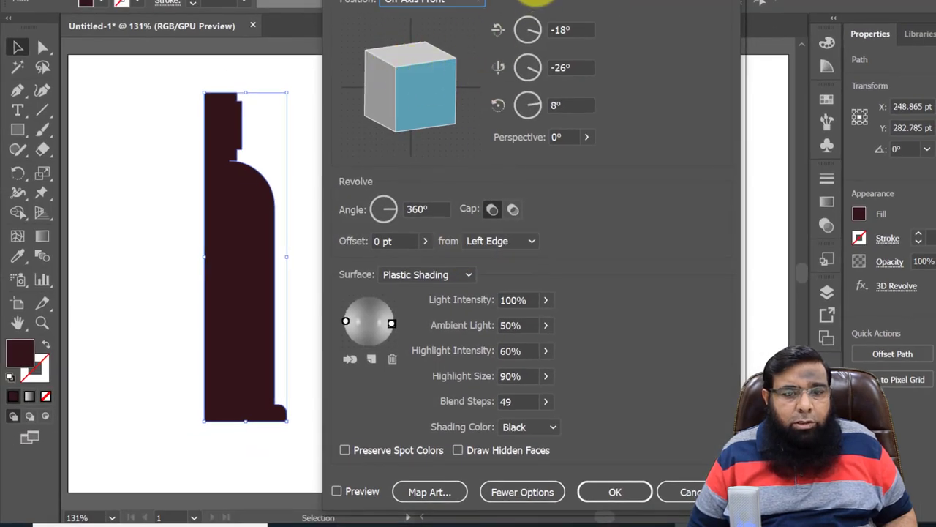
pyautogui.click(336, 491)
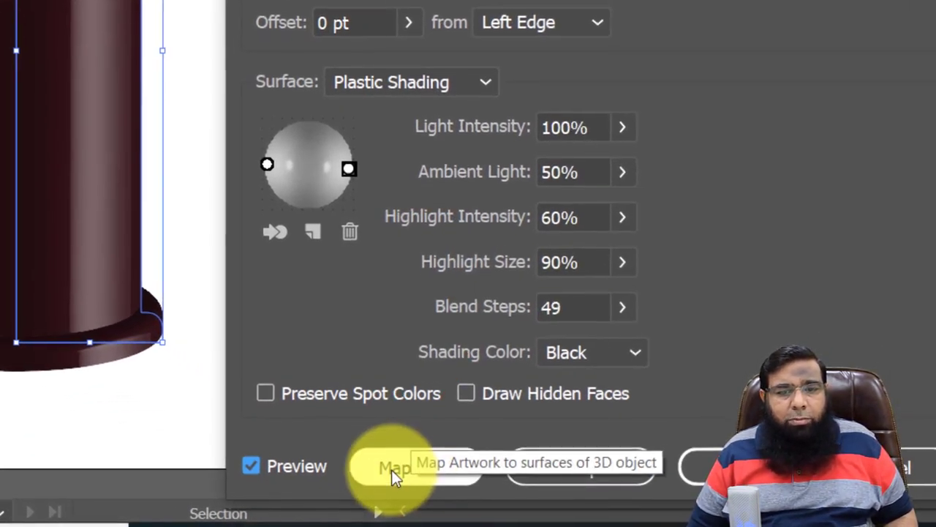
pyautogui.click(398, 468)
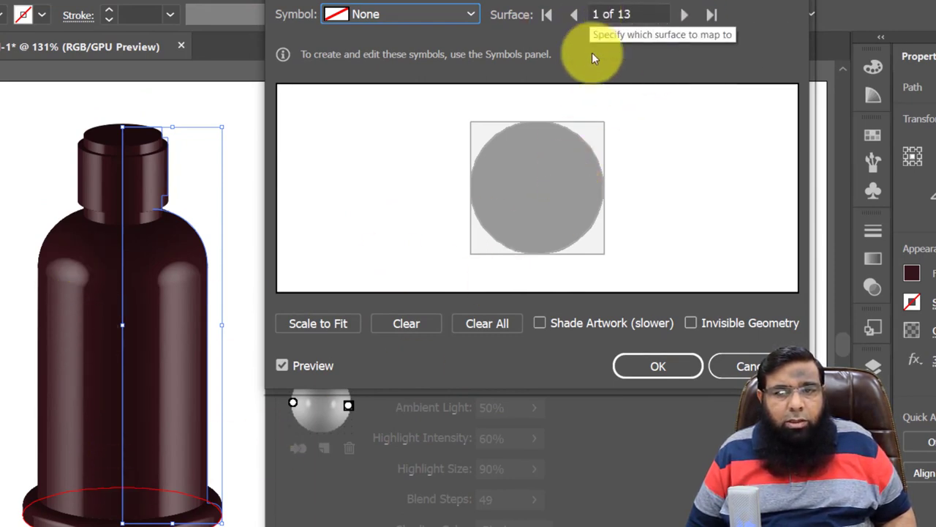
# Step: Map New Symbol 1, the yellow bar, onto surface 2 and stretch it over the cap top
pyautogui.click(685, 16)
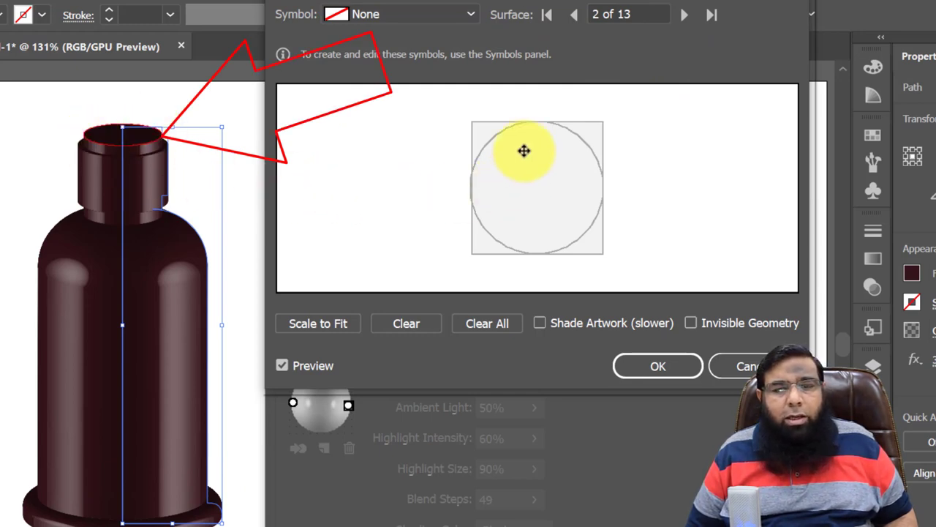
pyautogui.click(440, 18)
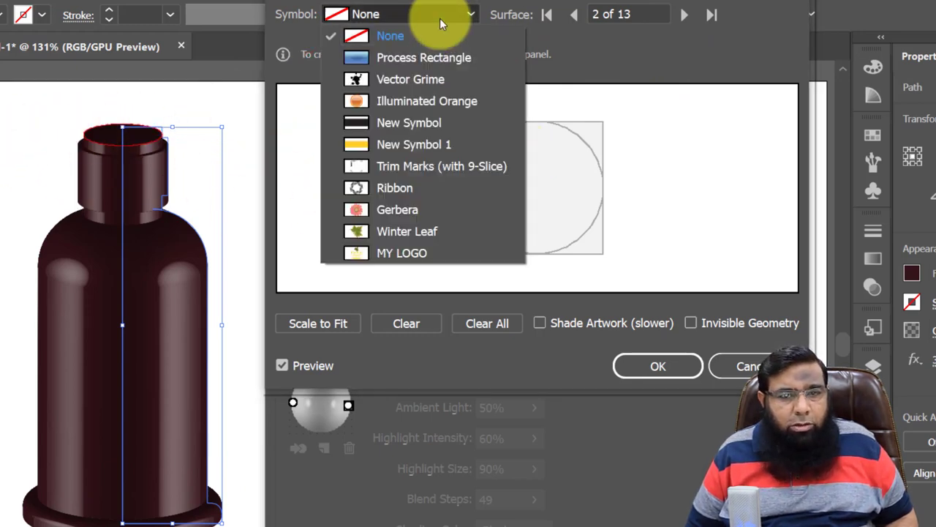
pyautogui.click(408, 147)
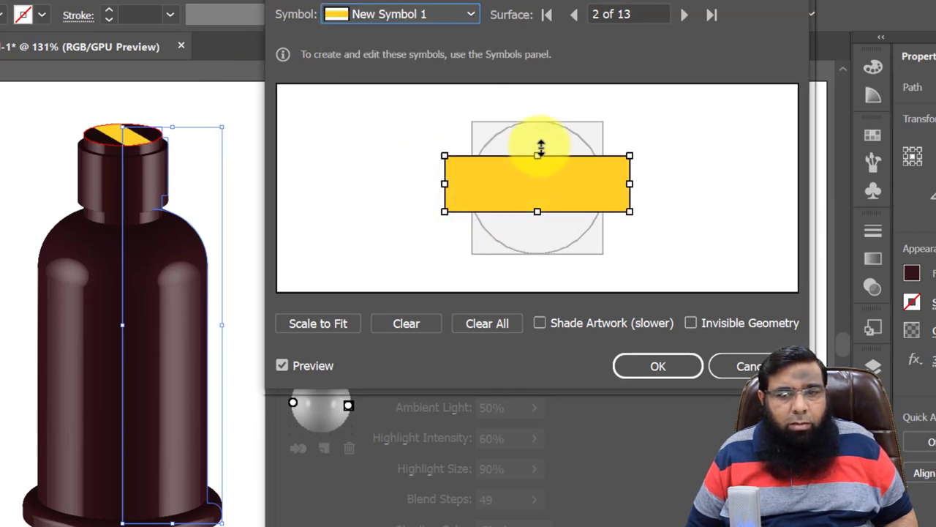
pyautogui.moveTo(540, 167); pyautogui.dragTo(540, 117)
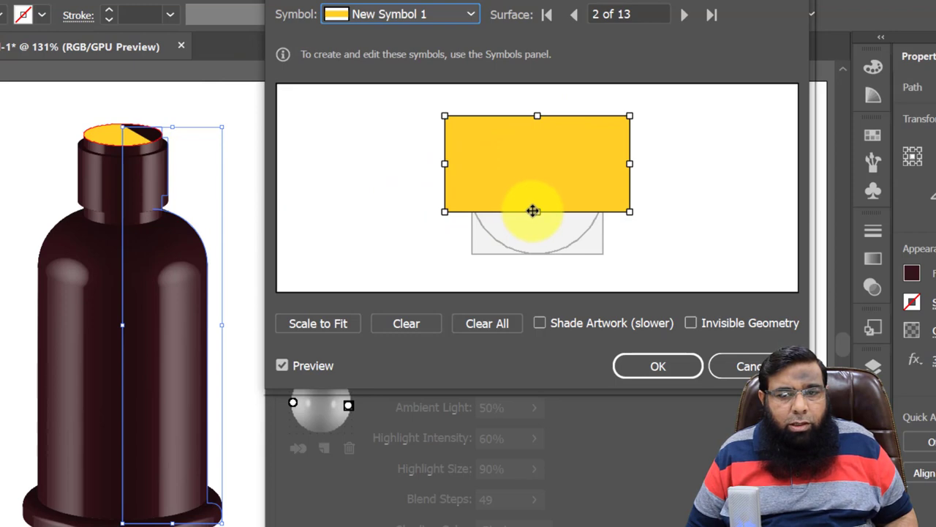
pyautogui.moveTo(534, 211); pyautogui.dragTo(542, 258)
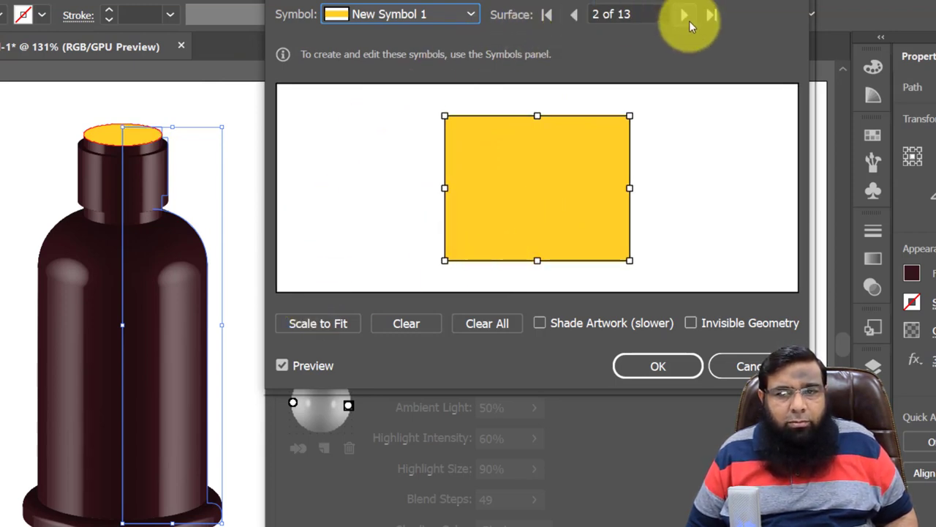
# Step: Advance through the surfaces to the bottle body's surface 6 of 13
pyautogui.click(683, 16)
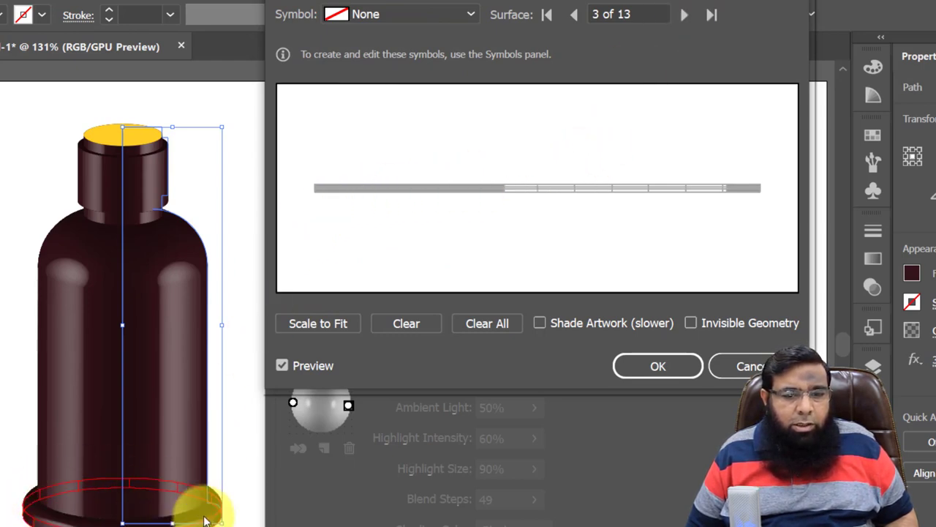
pyautogui.click(681, 16)
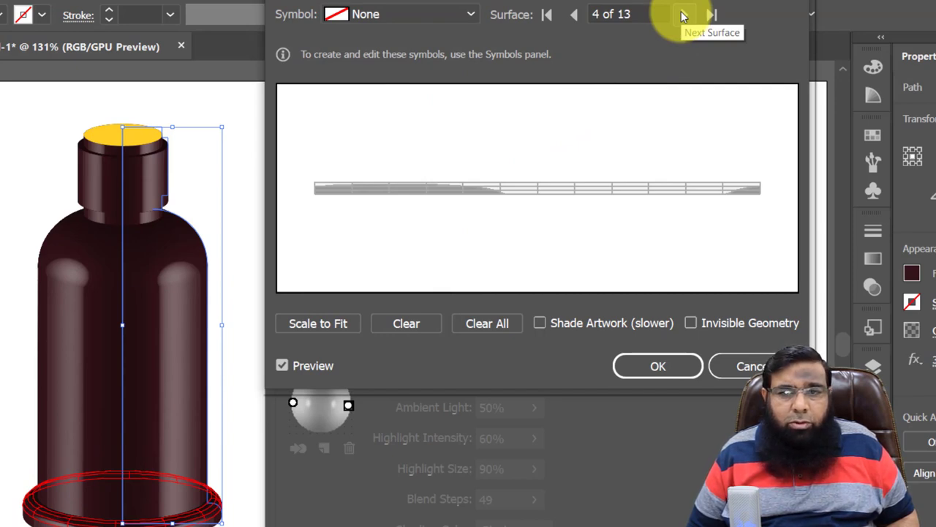
pyautogui.click(682, 16)
pyautogui.click(682, 16)
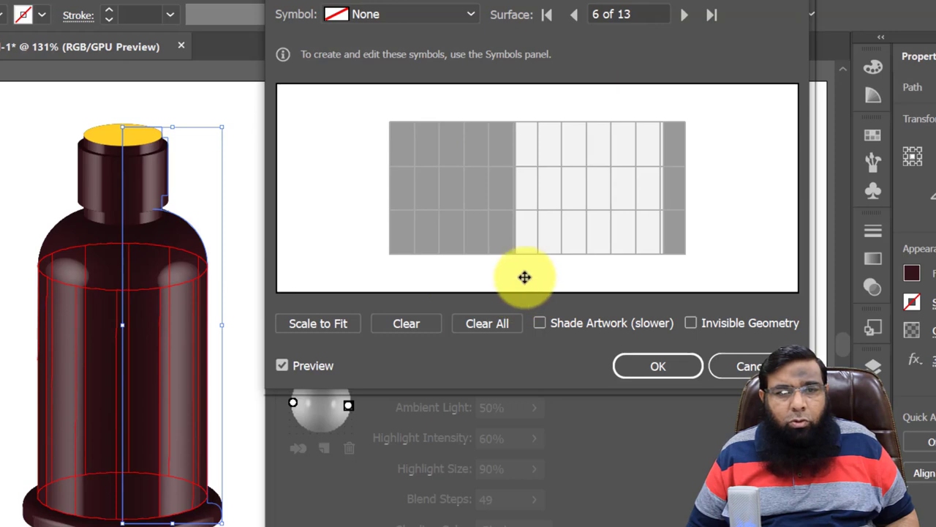
# Step: Map MY LOGO onto body surface 6, shrunk and centred on the bottle's front
pyautogui.click(416, 16)
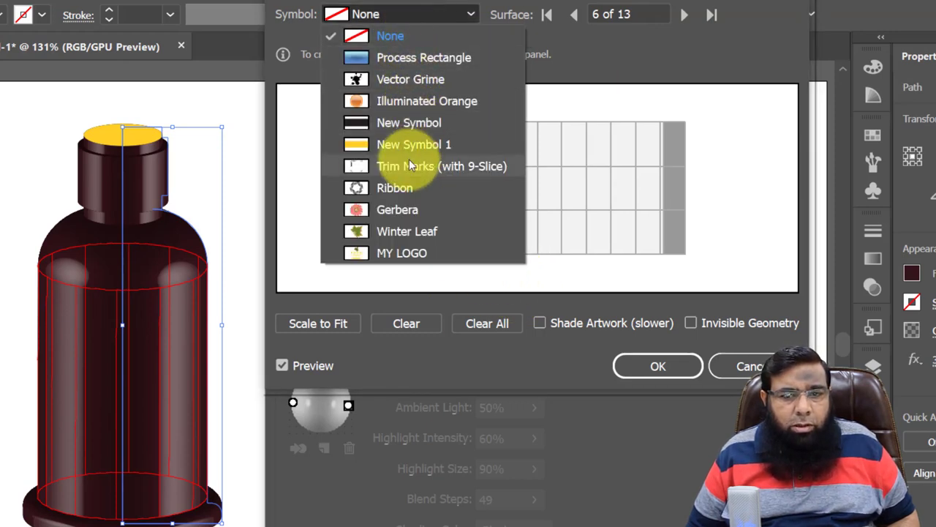
pyautogui.press('Escape')
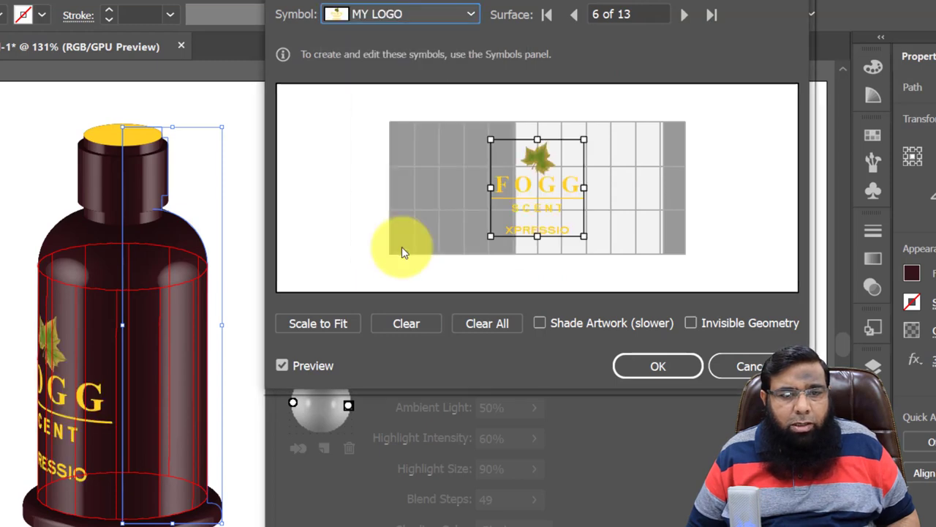
pyautogui.moveTo(539, 205)
pyautogui.mouseDown()
pyautogui.moveTo(589, 209)
pyautogui.moveTo(591, 198)
pyautogui.moveTo(596, 206)
pyautogui.moveTo(578, 207)
pyautogui.mouseUp()
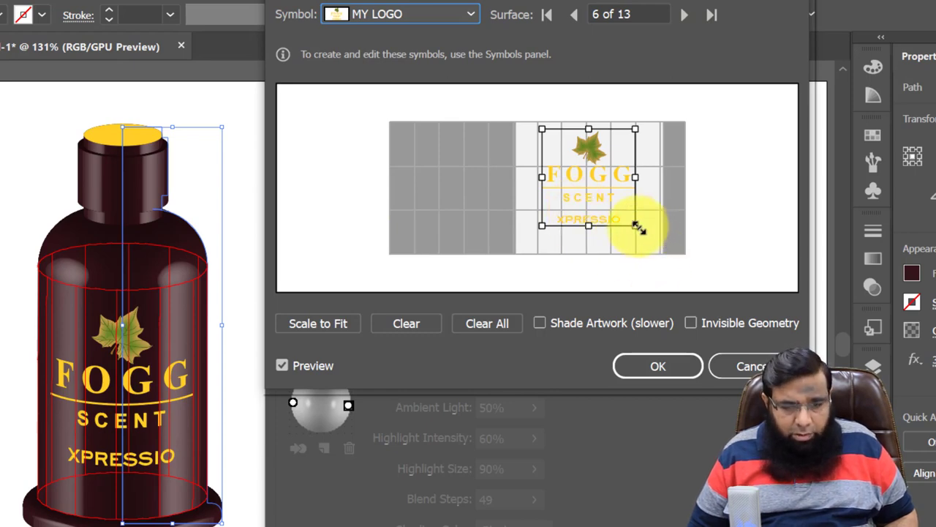
pyautogui.moveTo(638, 228); pyautogui.dragTo(629, 221)
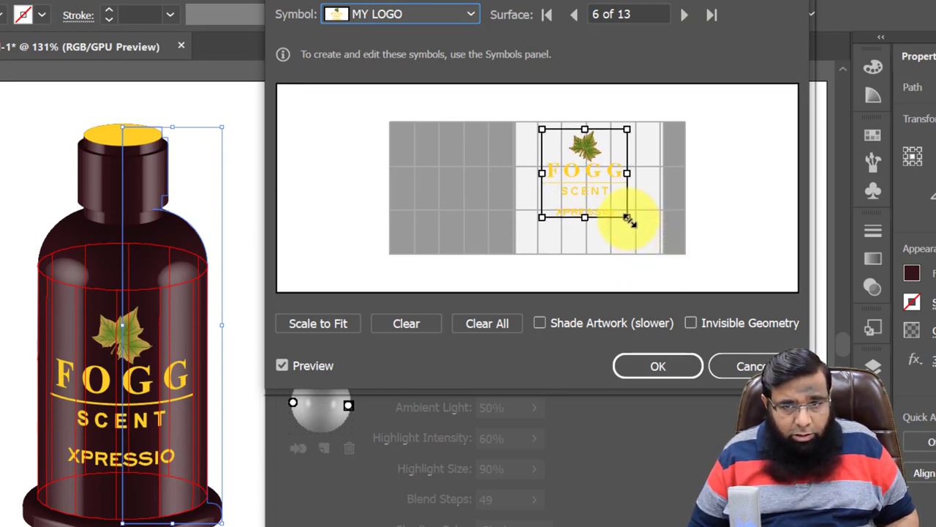
pyautogui.moveTo(592, 184); pyautogui.dragTo(597, 187)
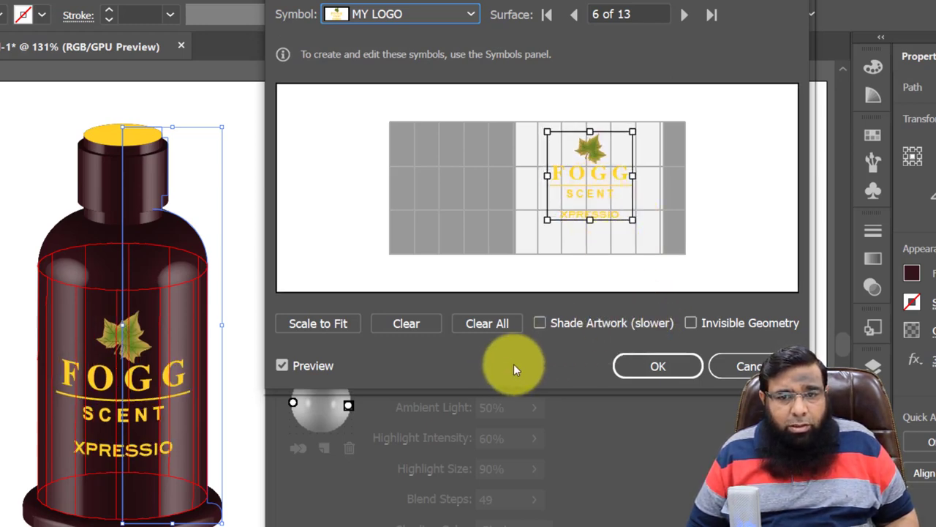
pyautogui.click(683, 16)
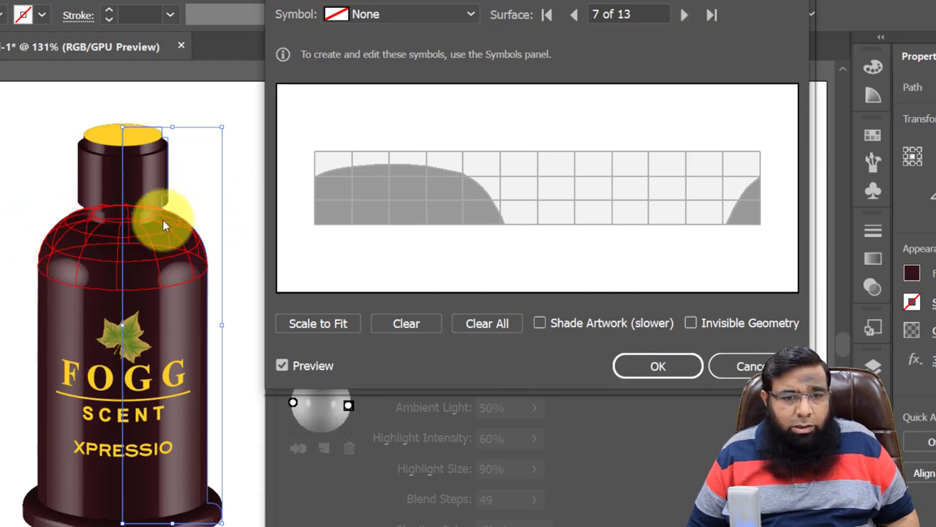
# Step: Map the yellow New Symbol 1 onto surface 9, stretched into a band around the neck base
pyautogui.click(684, 15)
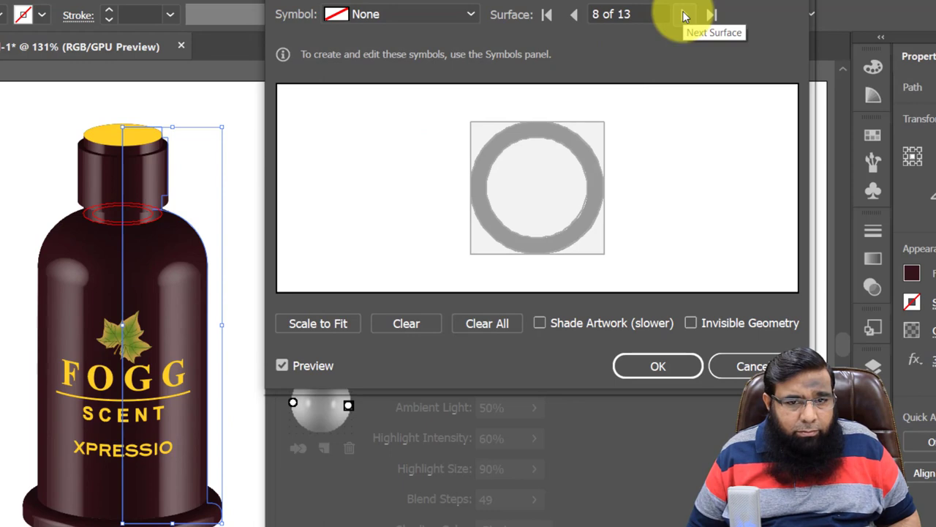
pyautogui.click(684, 16)
pyautogui.click(412, 16)
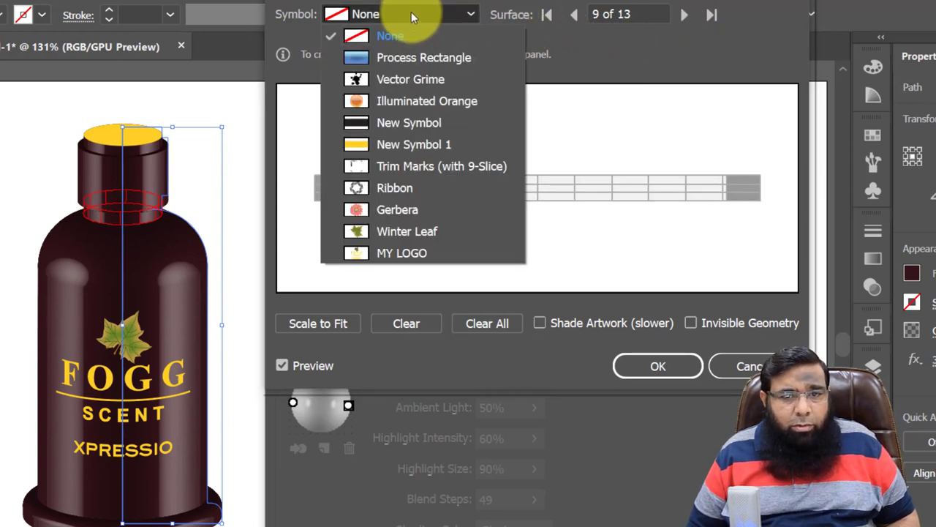
pyautogui.press('Escape')
pyautogui.press('Down')
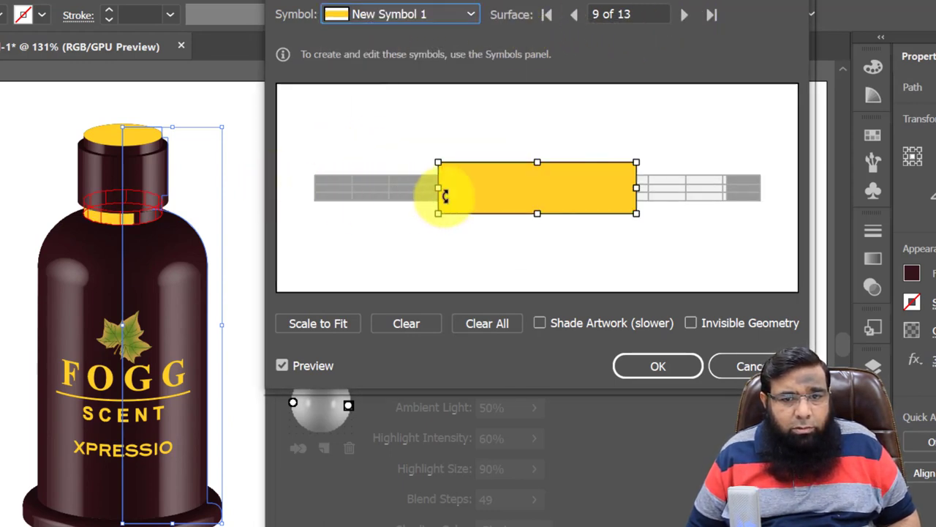
pyautogui.moveTo(637, 188); pyautogui.dragTo(766, 189)
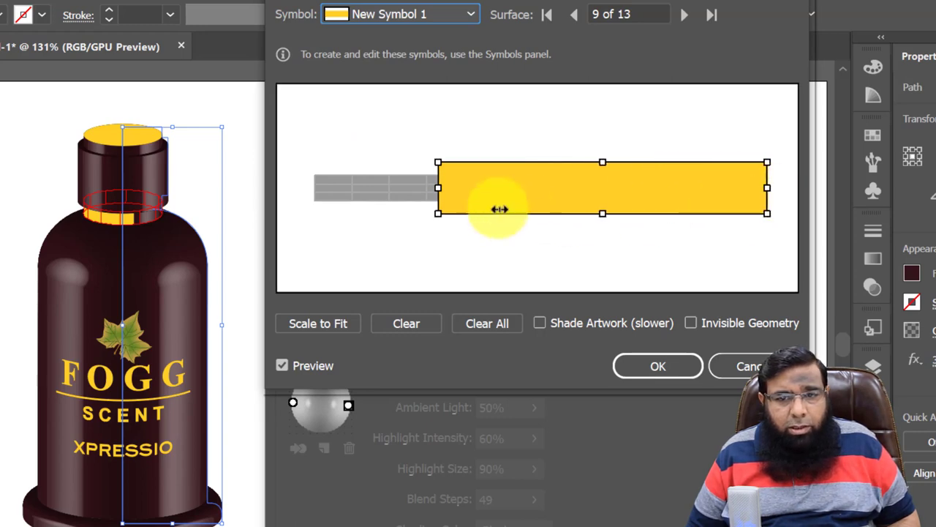
pyautogui.moveTo(438, 188); pyautogui.dragTo(356, 189)
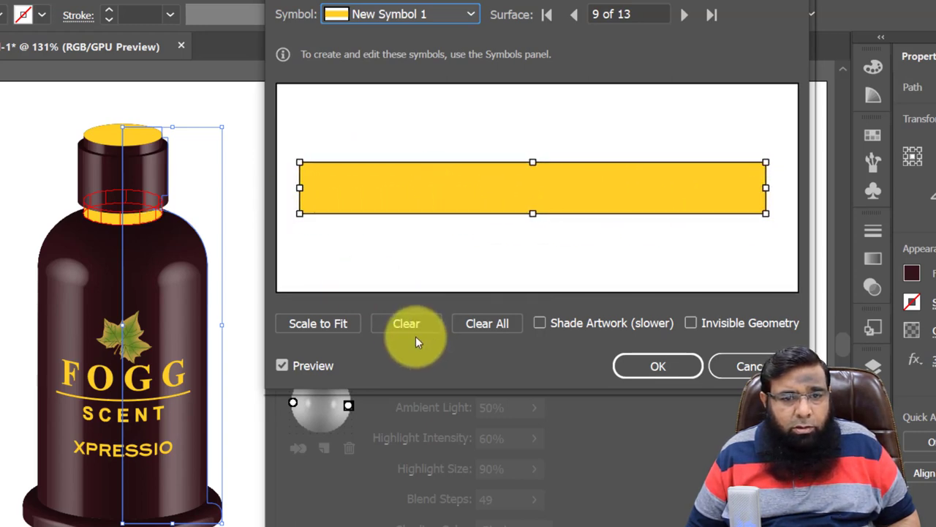
# Step: Map the black New Symbol onto surface 11, enlarged to cover the cap's side
pyautogui.click(683, 16)
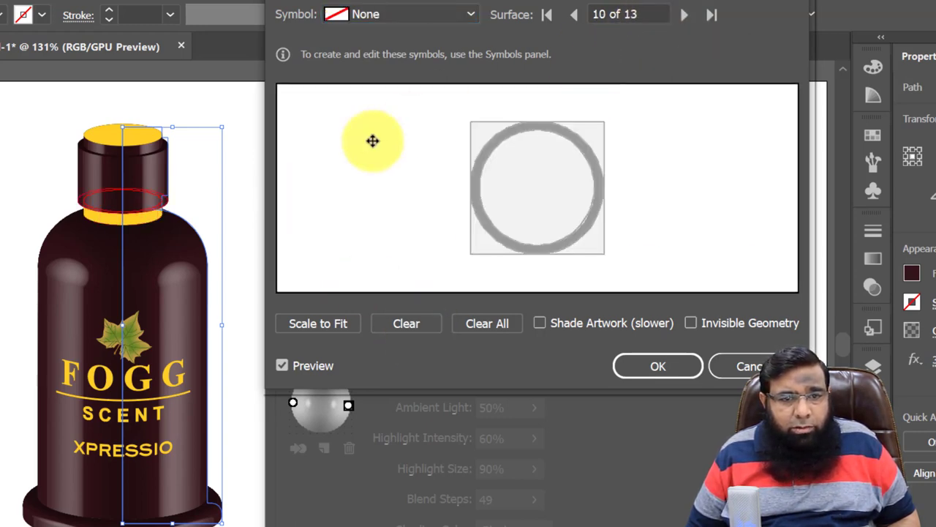
pyautogui.click(683, 16)
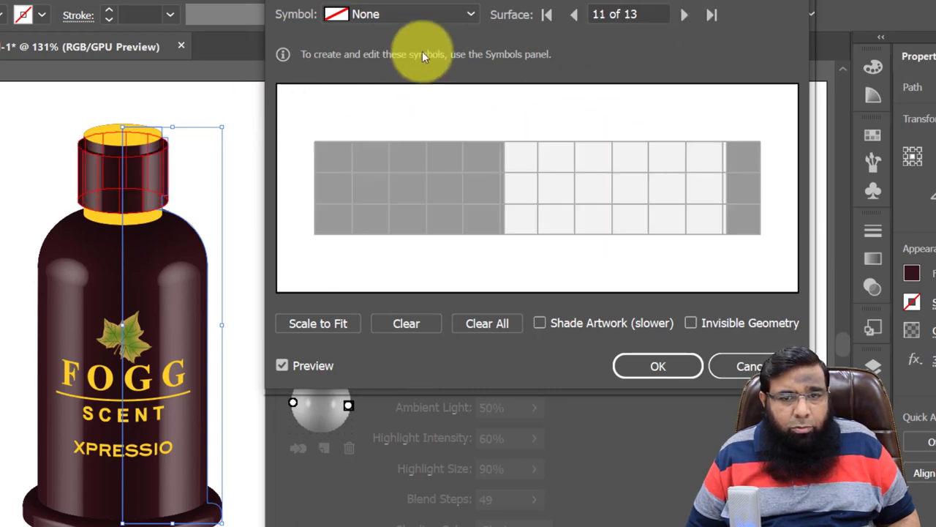
pyautogui.click(471, 16)
pyautogui.click(422, 129)
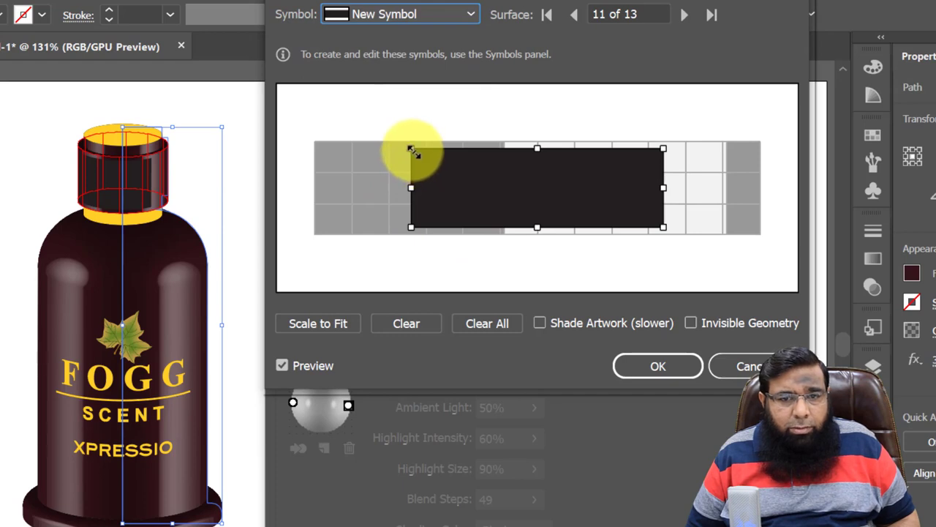
pyautogui.moveTo(414, 151); pyautogui.dragTo(307, 132)
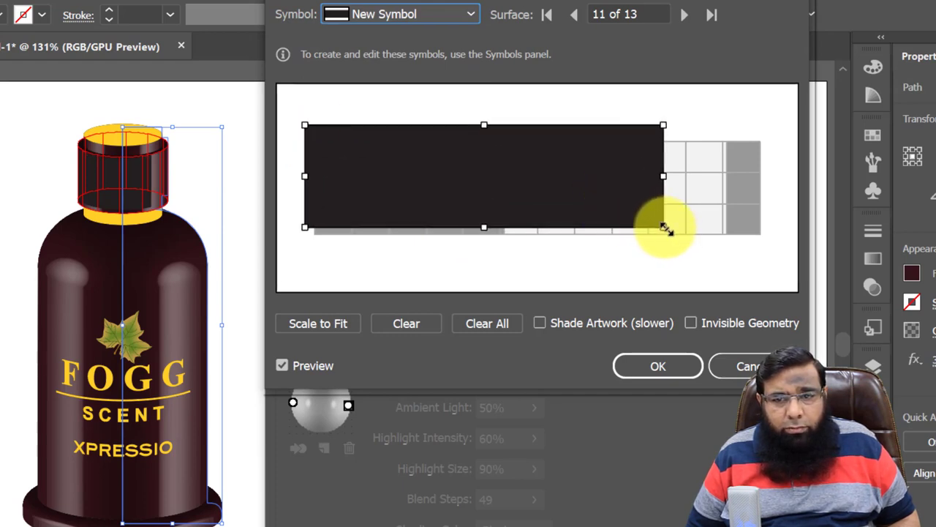
pyautogui.moveTo(665, 229); pyautogui.dragTo(763, 248)
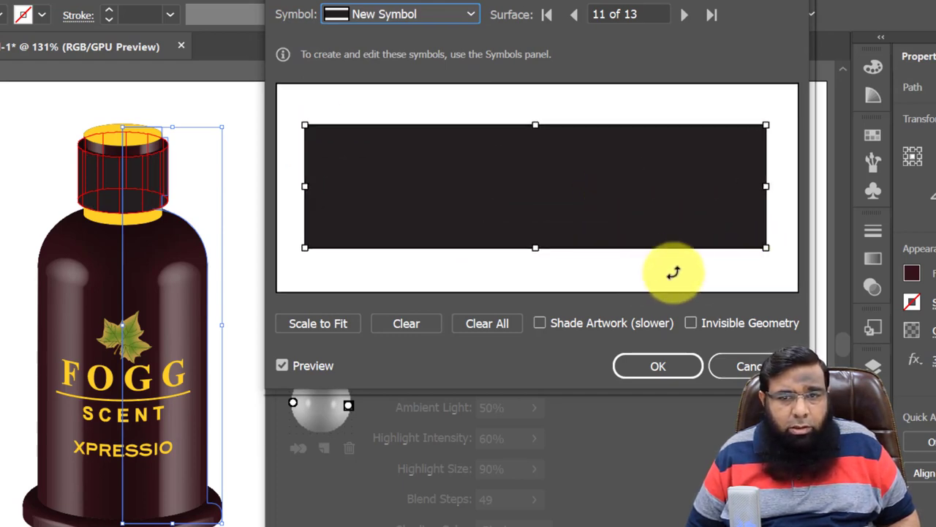
# Step: Map the yellow New Symbol 1 onto surface 13, stretched across the cap rim
pyautogui.click(685, 17)
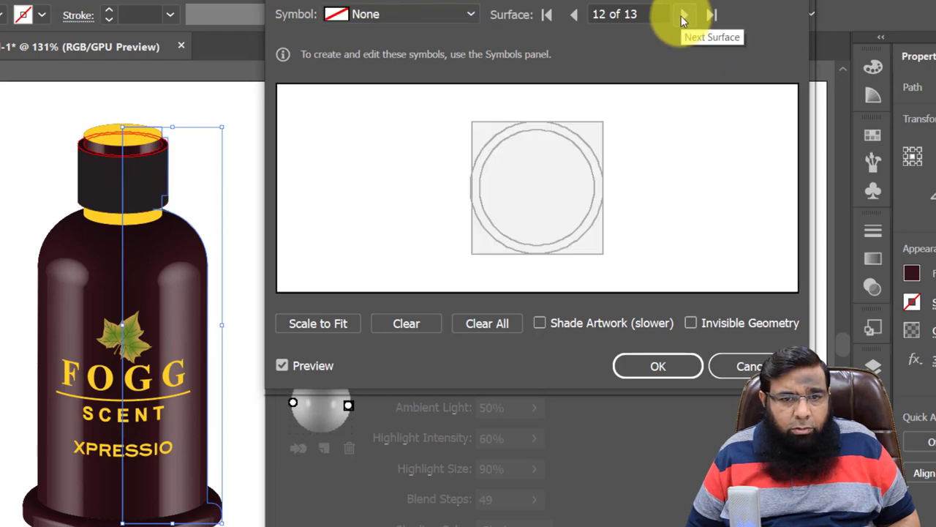
pyautogui.click(682, 17)
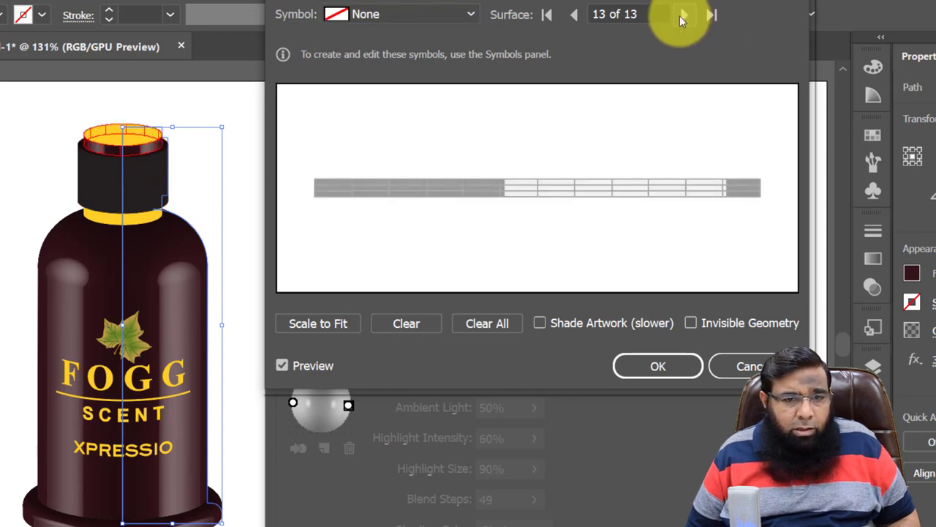
pyautogui.click(472, 16)
pyautogui.click(392, 143)
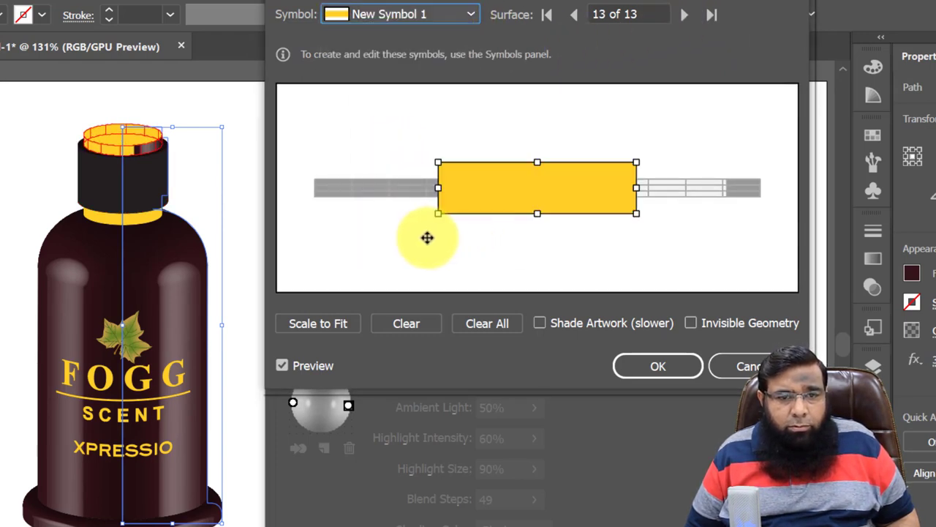
pyautogui.moveTo(636, 215); pyautogui.dragTo(772, 223)
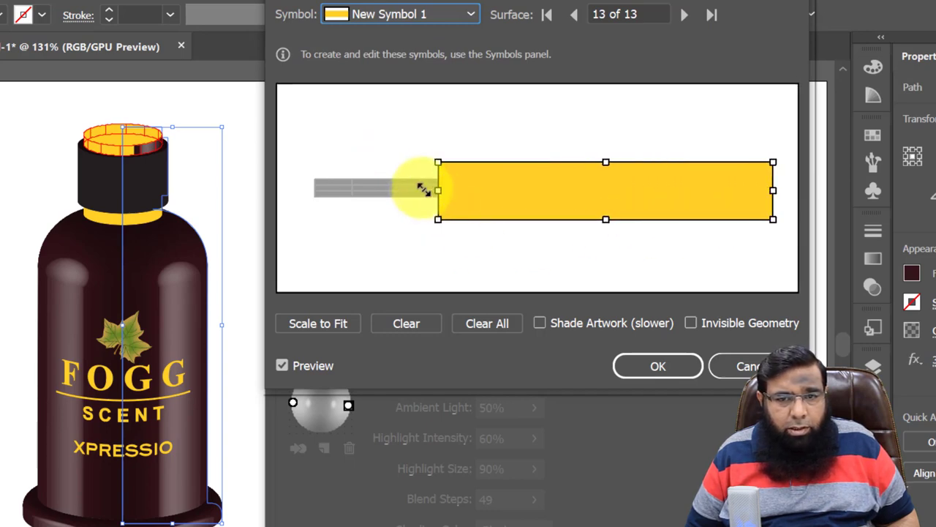
pyautogui.moveTo(436, 164); pyautogui.dragTo(311, 163)
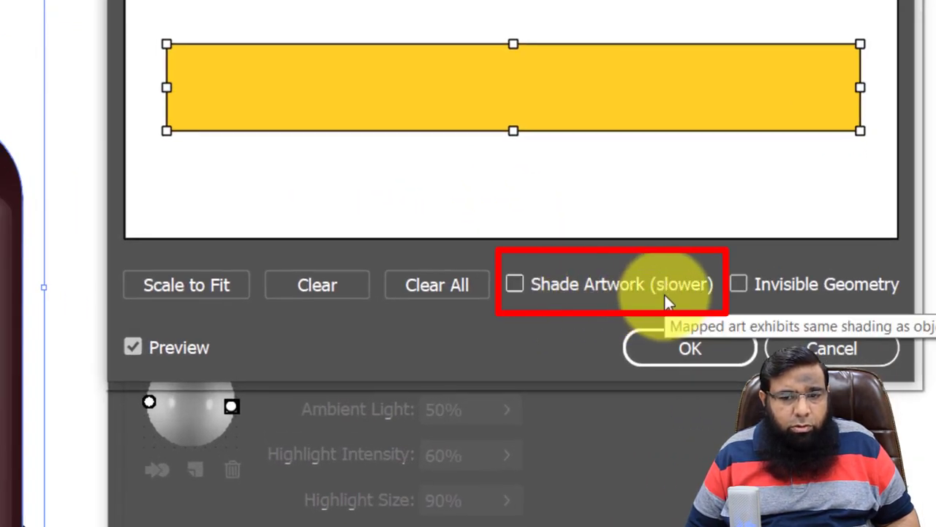
# Step: Turn on Shade Artwork, confirm both 3D dialogs, and deselect the finished bottle
pyautogui.click(515, 285)
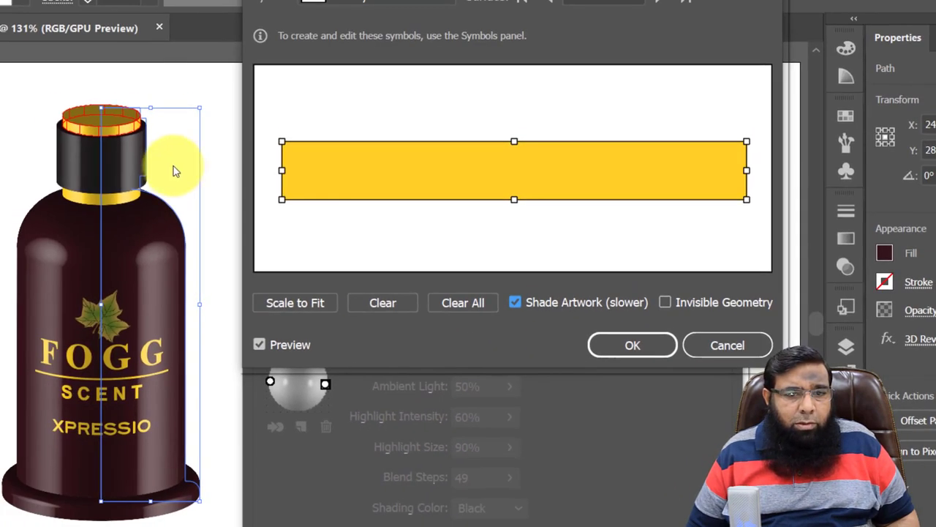
pyautogui.click(636, 348)
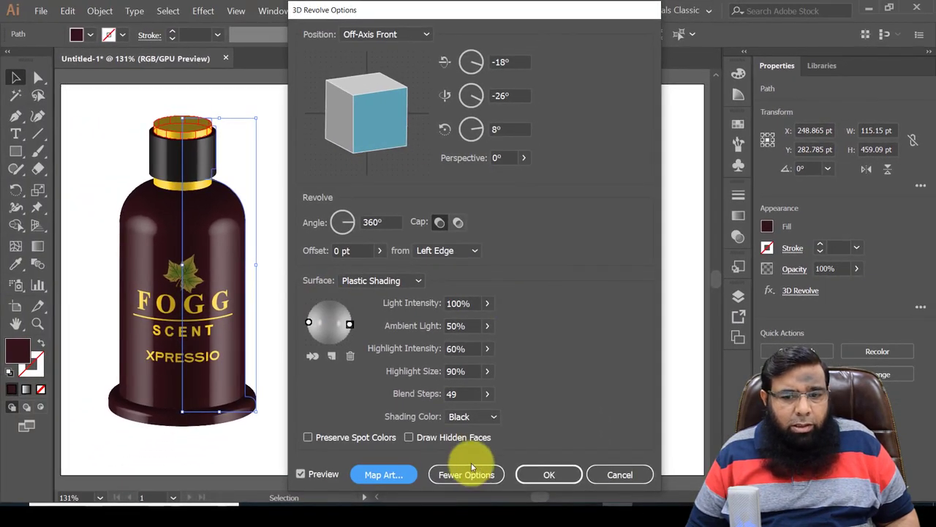
pyautogui.click(536, 476)
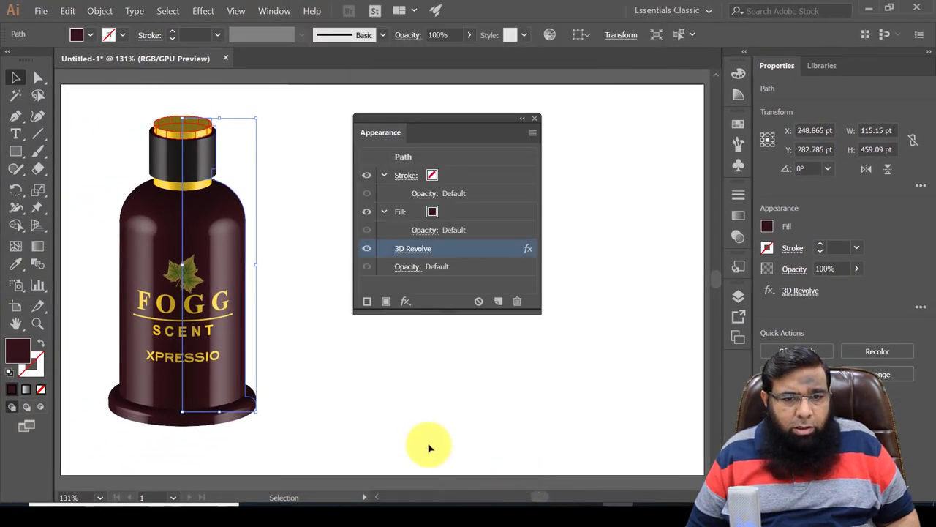
pyautogui.click(369, 404)
pyautogui.click(536, 119)
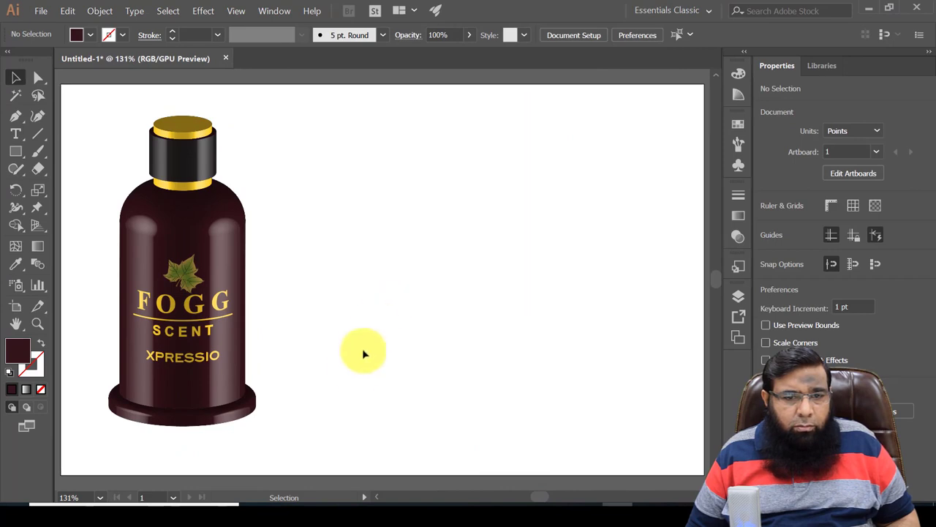